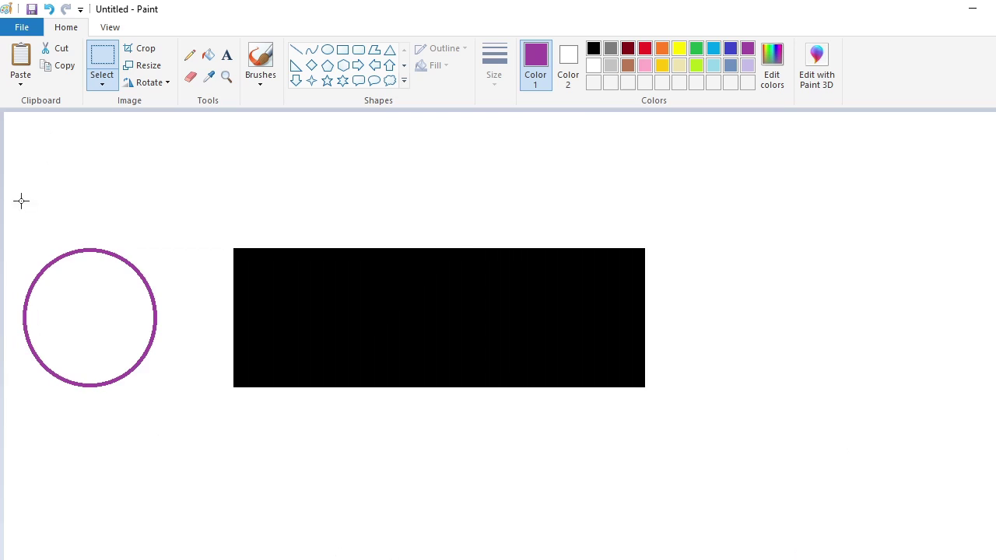
Copy the purple circle and place one copy inside each end of the black rectangle
{"action": "left_click_drag", "start_coordinate": [18, 190], "coordinate": [187, 431]}
{"action": "key", "text": "ctrl+c"}
{"action": "key", "text": "ctrl+v"}
{"action": "left_click_drag", "start_coordinate": [80, 234], "coordinate": [301, 309]}
{"action": "key", "text": "ctrl+v"}
{"action": "left_click_drag", "start_coordinate": [44, 228], "coordinate": [545, 303]}
{"action": "key", "text": "ctrl+z"}
{"action": "key", "text": "ctrl+y"}
Round the rectangle's ends by filling the corners outside the circles white and the circle outlines black
{"action": "left_click", "coordinate": [208, 55]}
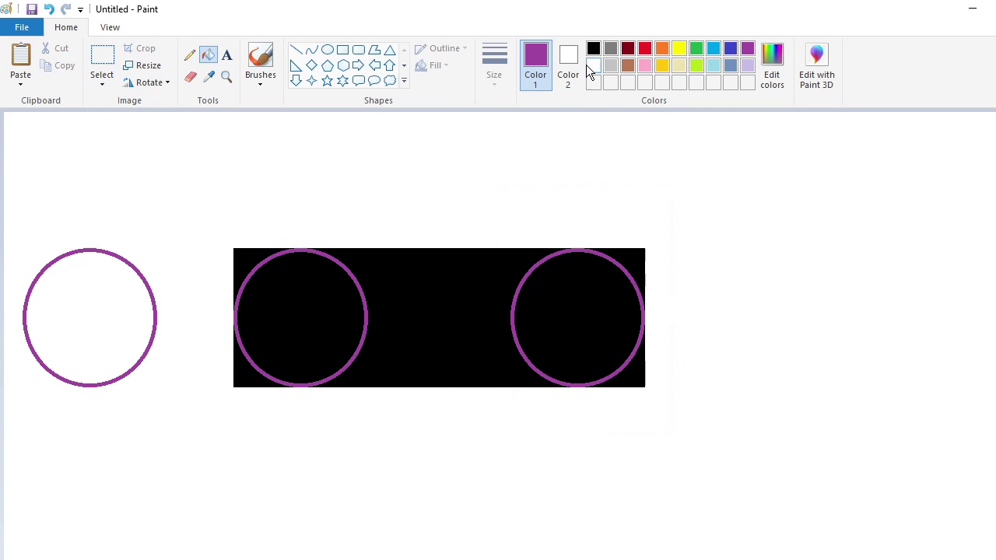
{"action": "left_click", "coordinate": [593, 66]}
{"action": "left_click", "coordinate": [534, 255]}
{"action": "left_click", "coordinate": [367, 310]}
{"action": "scroll", "coordinate": [370, 310], "scroll_direction": "down", "scroll_amount": 1}
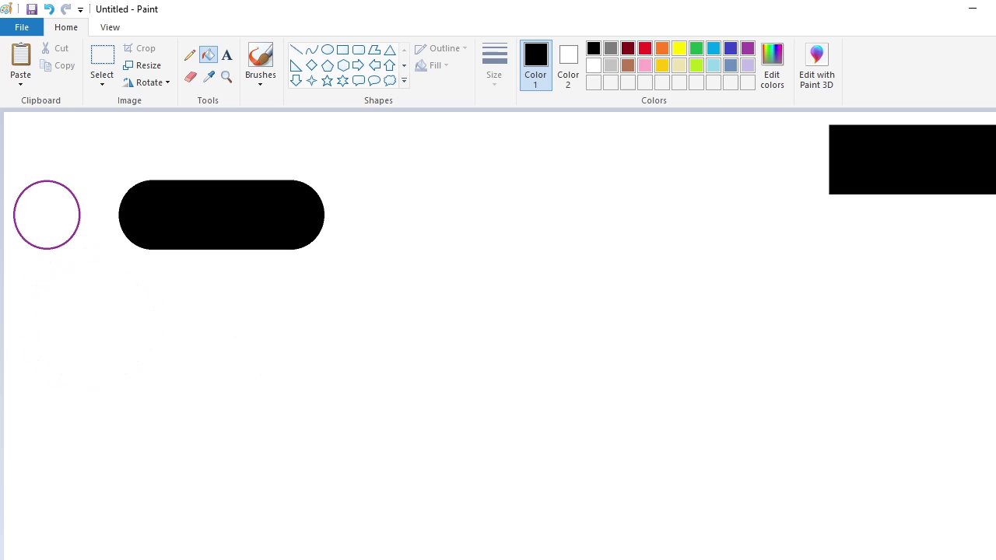
Place a spare copy of the rounded bar's right half on the empty canvas below and right of the bar
{"action": "left_click", "coordinate": [103, 56]}
{"action": "key", "text": "ctrl+v"}
{"action": "left_click_drag", "start_coordinate": [58, 171], "coordinate": [550, 388]}
Lengthen the rounded bar by filling it red, pasting the half-bar over its right end, and filling the red part black
{"action": "left_click", "coordinate": [207, 55]}
{"action": "left_click", "coordinate": [645, 49]}
{"action": "left_click", "coordinate": [233, 216]}
{"action": "left_click", "coordinate": [102, 56]}
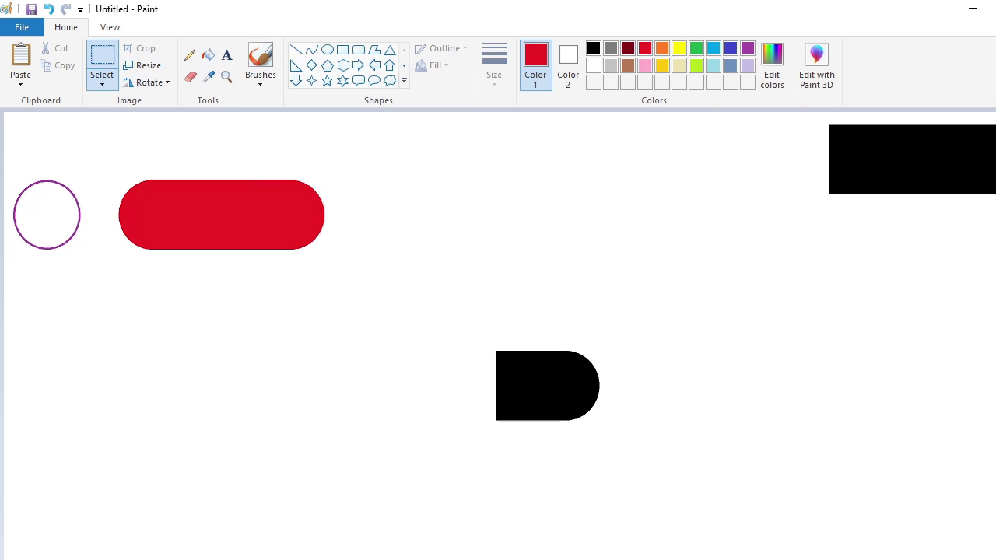
{"action": "key", "text": "ctrl+v"}
{"action": "left_click_drag", "start_coordinate": [115, 252], "coordinate": [572, 350]}
{"action": "left_click", "coordinate": [207, 54]}
{"action": "left_click", "coordinate": [593, 50]}
{"action": "left_click", "coordinate": [350, 318]}
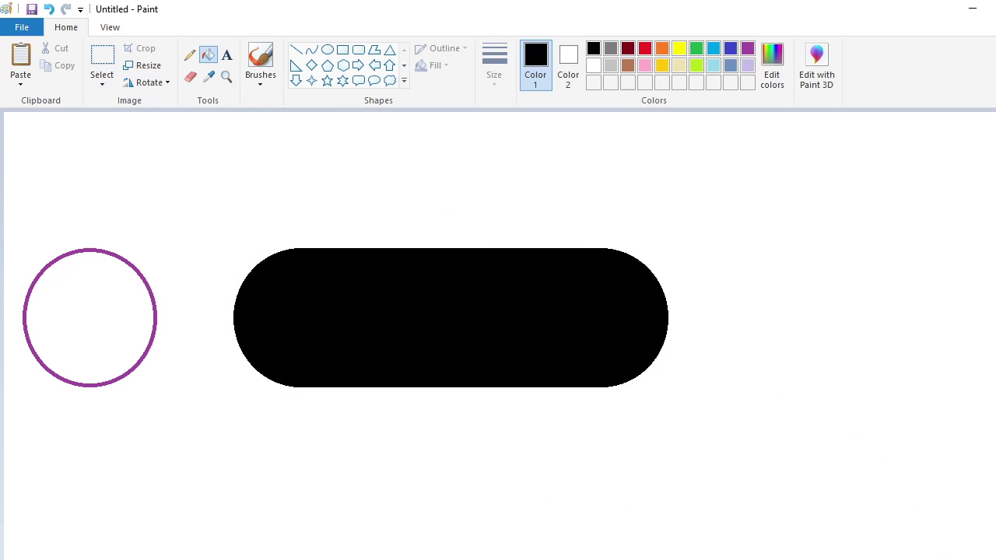
Duplicate the lengthened black bar and place the copy directly below it, aligned at both ends with a small gap
{"action": "scroll", "coordinate": [350, 317], "scroll_direction": "down", "scroll_amount": 1}
{"action": "left_click", "coordinate": [103, 56]}
{"action": "left_click_drag", "start_coordinate": [95, 149], "coordinate": [387, 315]}
{"action": "scroll", "coordinate": [727, 396], "scroll_direction": "up", "scroll_amount": 1, "text": "ctrl"}
{"action": "key", "text": "ctrl+v"}
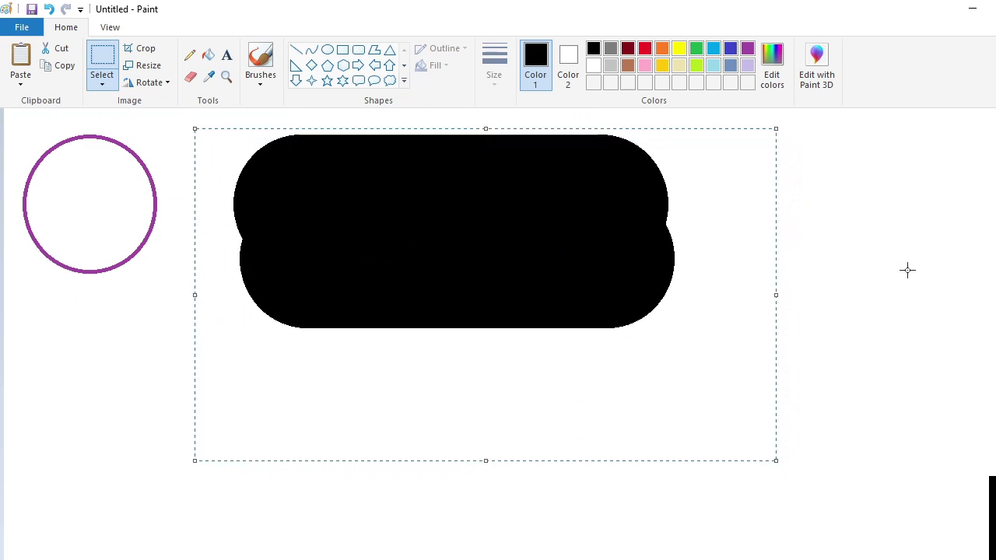
{"action": "left_click", "coordinate": [907, 270]}
{"action": "scroll", "coordinate": [905, 276], "scroll_direction": "up", "scroll_amount": 1, "text": "ctrl"}
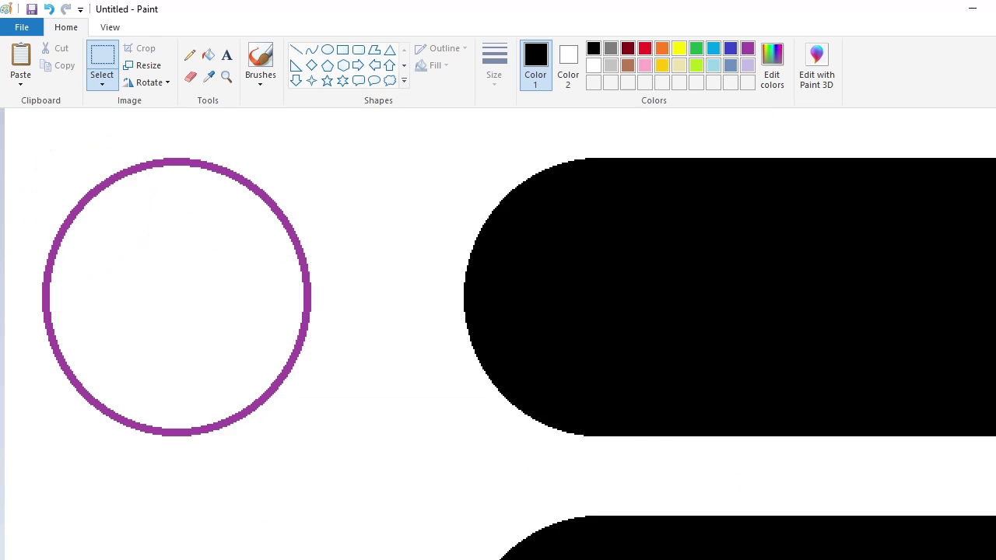
{"action": "scroll", "coordinate": [905, 275], "scroll_direction": "down", "scroll_amount": 2, "text": "ctrl"}
Fill the lower bar red and place a copy of the black half-bar over its right part
{"action": "left_click", "coordinate": [189, 76]}
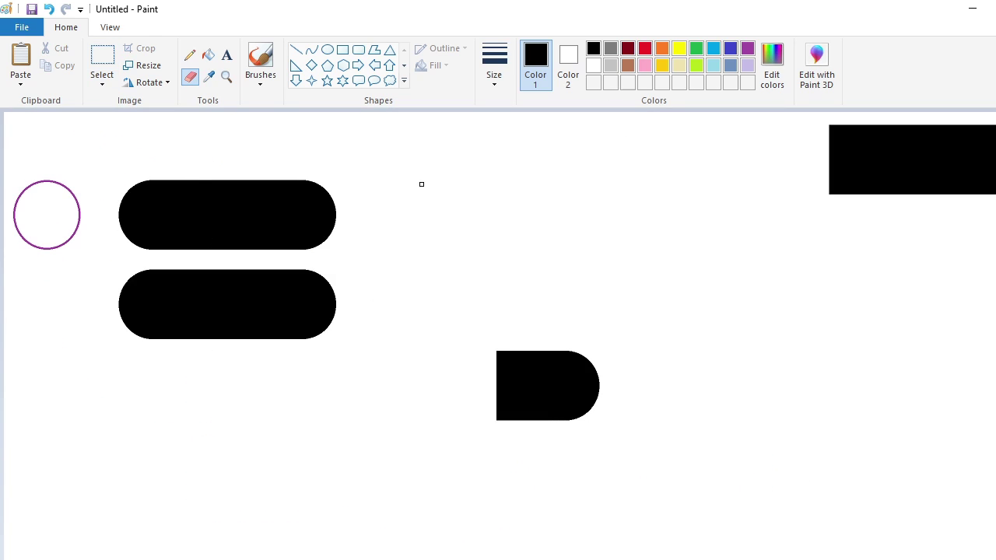
{"action": "left_click", "coordinate": [102, 62]}
{"action": "left_click_drag", "start_coordinate": [409, 279], "coordinate": [622, 452]}
{"action": "key", "text": "ctrl+z"}
{"action": "scroll", "coordinate": [685, 416], "scroll_direction": "up", "scroll_amount": 1}
{"action": "key", "text": "ctrl+v"}
{"action": "left_click_drag", "start_coordinate": [350, 273], "coordinate": [617, 330]}
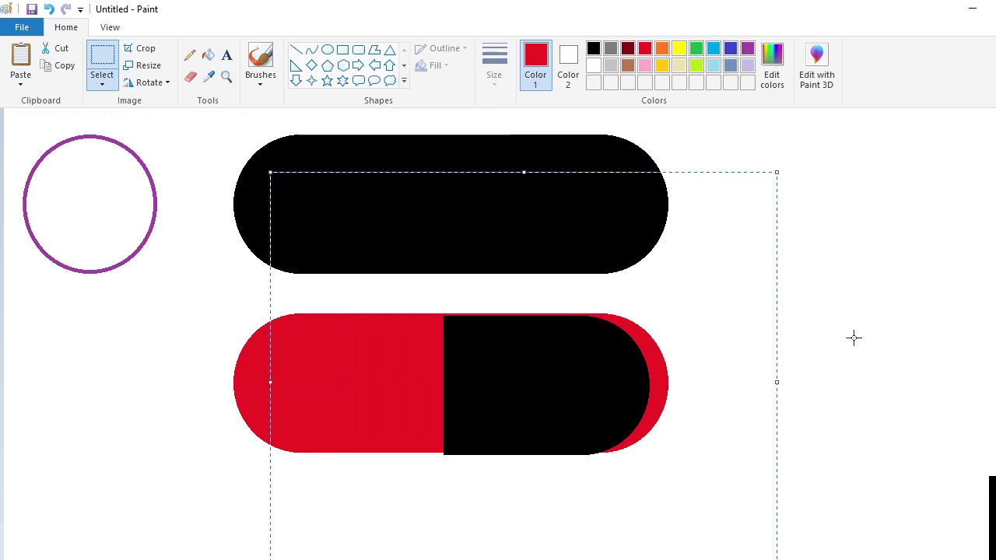
Nudge the half-bar copy to align with the lower bar's top and bottom edges, short of its right end
{"action": "key", "text": "Right"}
{"action": "key", "text": "Right"}
{"action": "key", "text": "Right"}
{"action": "key", "text": "Right"}
{"action": "key", "text": "Right"}
{"action": "key", "text": "Right"}
{"action": "key", "text": "Right"}
{"action": "key", "text": "Right"}
{"action": "key", "text": "Right"}
{"action": "key", "text": "Right"}
{"action": "key", "text": "Left"}
{"action": "key", "text": "Left"}
{"action": "key", "text": "Left"}
{"action": "key", "text": "Left"}
{"action": "key", "text": "Left"}
{"action": "key", "text": "Left"}
{"action": "key", "text": "Left"}
{"action": "key", "text": "Left"}
{"action": "key", "text": "Left"}
{"action": "key", "text": "Left"}
{"action": "key", "text": "Left"}
{"action": "key", "text": "Left"}
{"action": "key", "text": "Left"}
{"action": "key", "text": "Left"}
{"action": "key", "text": "Left"}
{"action": "key", "text": "Left"}
{"action": "key", "text": "Left"}
{"action": "key", "text": "Left"}
{"action": "key", "text": "Left"}
{"action": "key", "text": "Left"}
{"action": "key", "text": "Left"}
{"action": "key", "text": "Left"}
{"action": "key", "text": "Left"}
{"action": "key", "text": "Left"}
Shorten the lower bar by filling the red remnant at its right end white, and fill its left part black
{"action": "left_click", "coordinate": [208, 54]}
{"action": "left_click", "coordinate": [592, 65]}
{"action": "left_click", "coordinate": [652, 374]}
{"action": "left_click", "coordinate": [327, 381]}
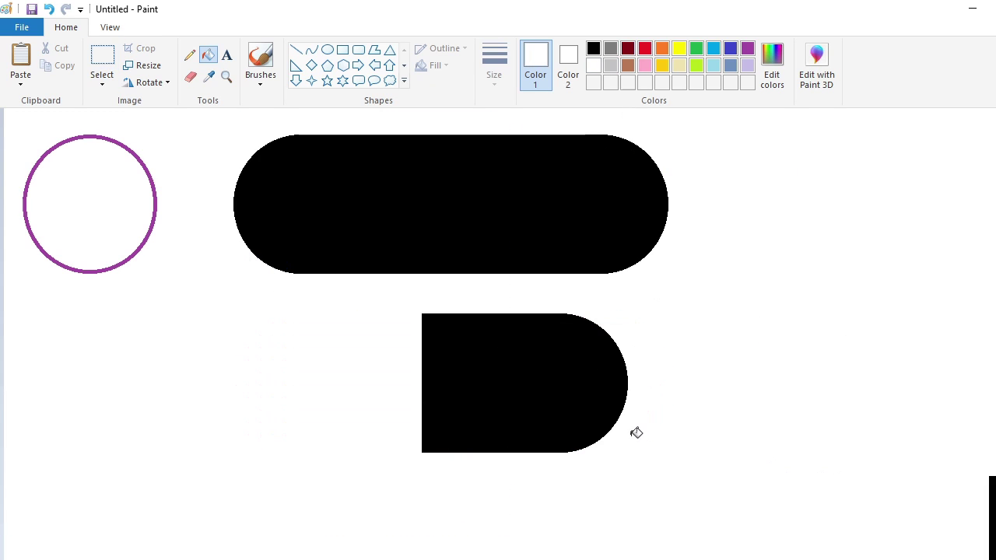
{"action": "left_click", "coordinate": [593, 49]}
{"action": "left_click", "coordinate": [327, 382]}
{"action": "scroll", "coordinate": [327, 381], "scroll_direction": "down", "scroll_amount": 1}
Paste another half-bar and rotate it right 90° so its rounded end points down
{"action": "left_click", "coordinate": [103, 61]}
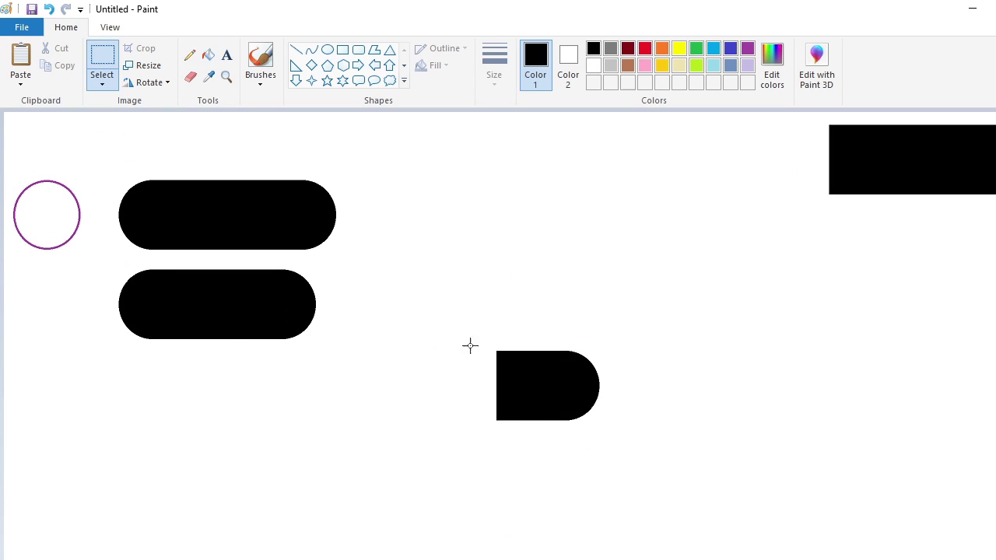
{"action": "scroll", "coordinate": [78, 226], "scroll_direction": "up", "scroll_amount": 1}
{"action": "key", "text": "ctrl+v"}
{"action": "left_click", "coordinate": [148, 83]}
{"action": "left_click", "coordinate": [175, 98]}
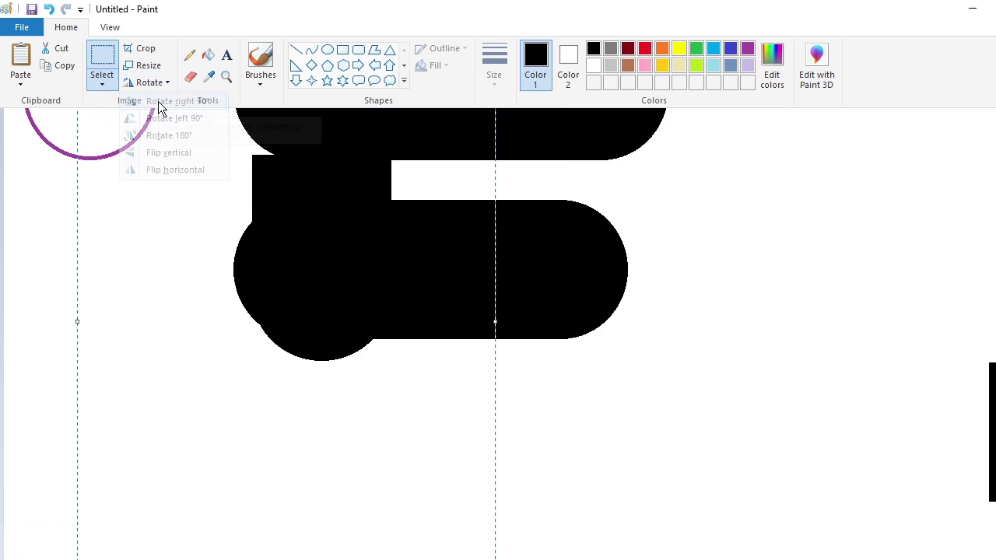
Nudge the vertical half-bar flush with the lower bar's left side so it joins the bar's underside as a leg
{"action": "key", "text": "Left"}
{"action": "key", "text": "Left"}
{"action": "key", "text": "Left"}
{"action": "key", "text": "Left"}
{"action": "key", "text": "Left"}
{"action": "key", "text": "Left"}
{"action": "key", "text": "Left"}
{"action": "key", "text": "Left"}
{"action": "key", "text": "Up"}
{"action": "key", "text": "Up"}
{"action": "key", "text": "Up"}
{"action": "key", "text": "Up"}
{"action": "key", "text": "Up"}
{"action": "key", "text": "Up"}
{"action": "key", "text": "Up"}
{"action": "key", "text": "Up"}
{"action": "key", "text": "Down"}
{"action": "key", "text": "Down"}
{"action": "key", "text": "Down"}
{"action": "key", "text": "Down"}
{"action": "key", "text": "Down"}
{"action": "key", "text": "Down"}
{"action": "key", "text": "Down"}
{"action": "key", "text": "Down"}
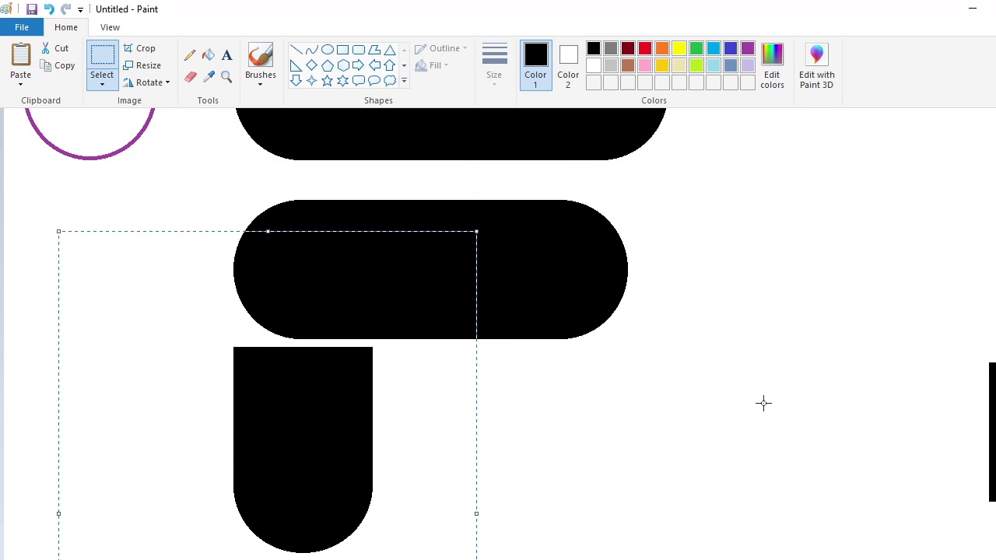
{"action": "key", "text": "Up"}
{"action": "key", "text": "Up"}
{"action": "key", "text": "Up"}
{"action": "key", "text": "Up"}
{"action": "key", "text": "Up"}
{"action": "key", "text": "Up"}
Close the notch at the joint's outer left side with a vertical black line and fill the gap black
{"action": "left_click", "coordinate": [295, 49]}
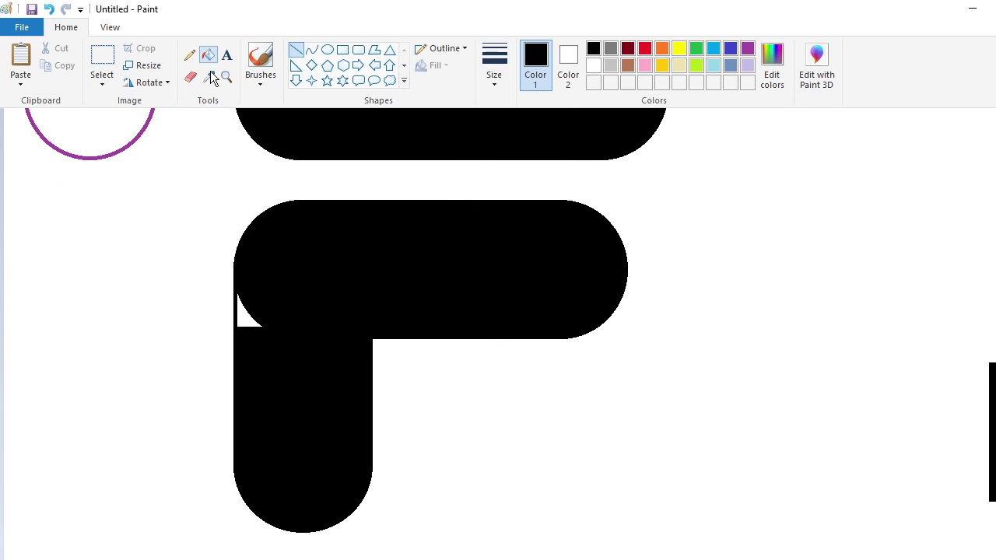
{"action": "left_click", "coordinate": [208, 54]}
{"action": "left_click", "coordinate": [248, 315]}
{"action": "scroll", "coordinate": [247, 315], "scroll_direction": "down", "scroll_amount": 1}
{"action": "scroll", "coordinate": [594, 480], "scroll_direction": "up", "scroll_amount": 1}
{"action": "scroll", "coordinate": [651, 133], "scroll_direction": "down", "scroll_amount": 3}
Fill the L-shape red and overlay its leg with a half-bar rotated right 90°, raised above the leg's lower end
{"action": "left_click", "coordinate": [644, 49]}
{"action": "left_click", "coordinate": [350, 264]}
{"action": "key", "text": "ctrl+v"}
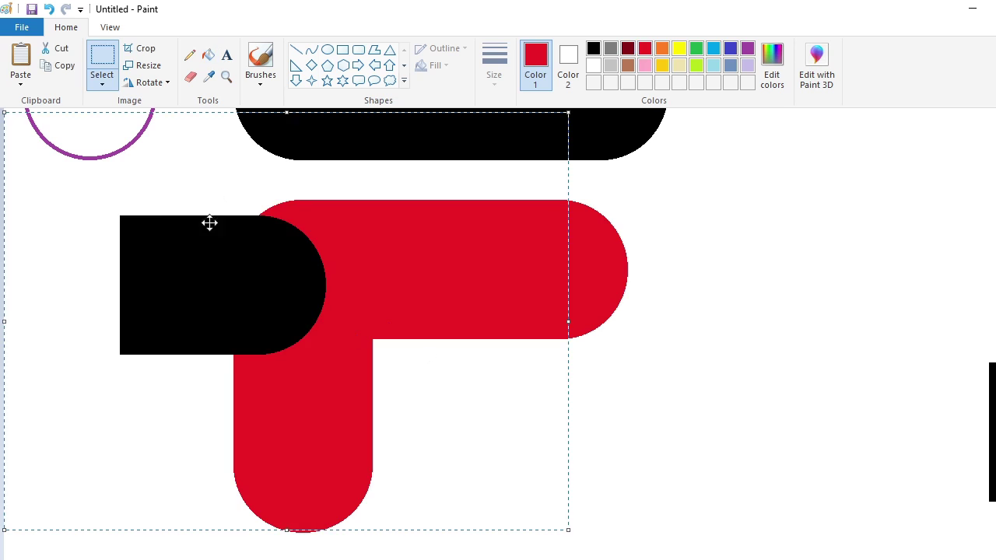
{"action": "left_click", "coordinate": [150, 82]}
{"action": "left_click", "coordinate": [177, 109]}
{"action": "key", "text": "Up"}
{"action": "key", "text": "Up"}
{"action": "key", "text": "Up"}
{"action": "key", "text": "Up"}
{"action": "key", "text": "Up"}
{"action": "key", "text": "Up"}
{"action": "key", "text": "Up"}
{"action": "key", "text": "Up"}
Shorten the leg by filling the red remnant at its lower end white, and fill the remaining L-shape black
{"action": "left_click", "coordinate": [208, 54]}
{"action": "left_click", "coordinate": [594, 66]}
{"action": "left_click", "coordinate": [303, 520]}
{"action": "left_click", "coordinate": [594, 49]}
{"action": "left_click", "coordinate": [467, 264]}
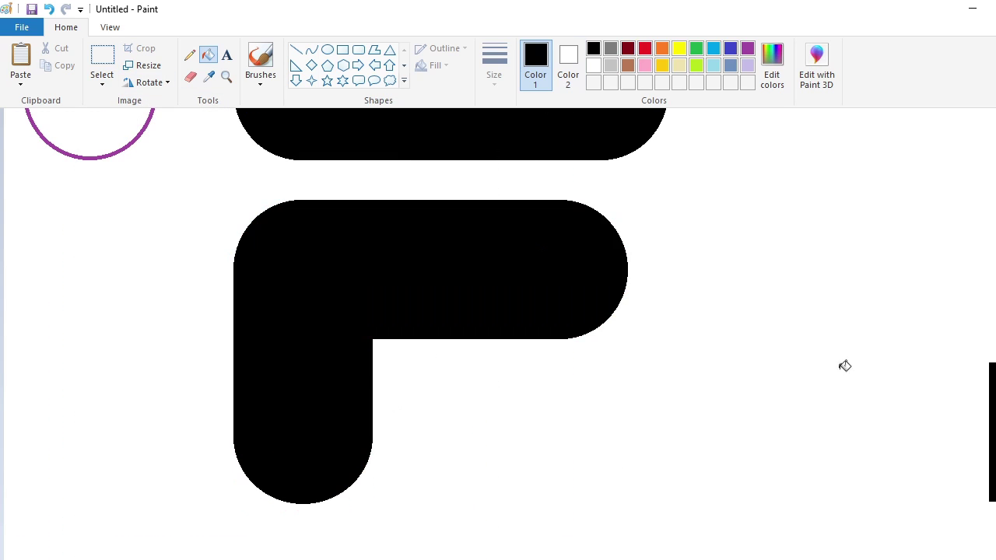
Place a spare half-bar copy farther down and right on the canvas and erase the old spare with a white fill
{"action": "scroll", "coordinate": [845, 366], "scroll_direction": "down", "scroll_amount": 1}
{"action": "key", "text": "ctrl+v"}
{"action": "left_click_drag", "start_coordinate": [131, 226], "coordinate": [988, 550]}
{"action": "left_click", "coordinate": [208, 54]}
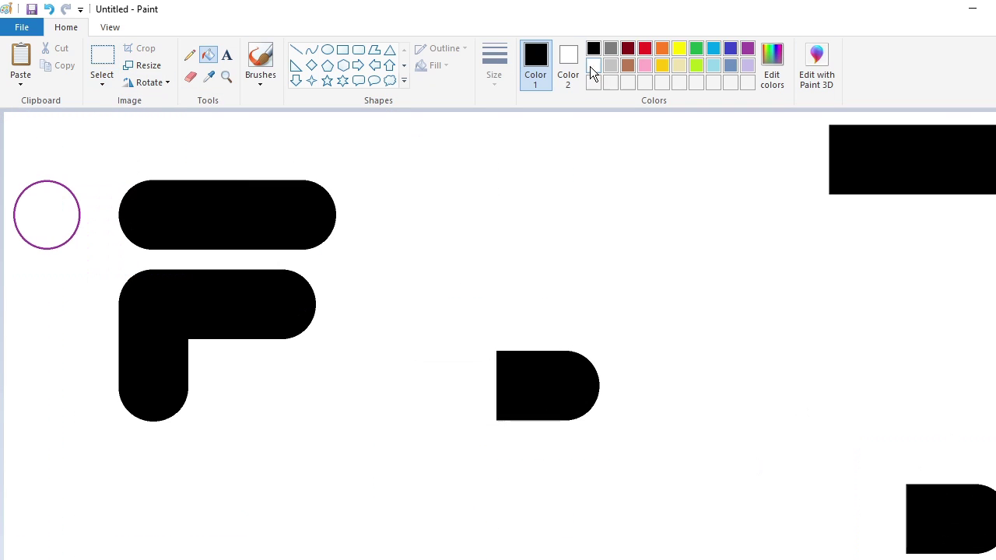
{"action": "left_click", "coordinate": [593, 66]}
{"action": "left_click", "coordinate": [545, 385]}
Copy the upper horizontal bar of the F and rotate the pasted copy right 90°
{"action": "left_click", "coordinate": [101, 62]}
{"action": "left_click_drag", "start_coordinate": [88, 161], "coordinate": [424, 263]}
{"action": "scroll", "coordinate": [527, 317], "scroll_direction": "up", "scroll_amount": 1}
{"action": "scroll", "coordinate": [685, 524], "scroll_direction": "right", "scroll_amount": 3}
{"action": "key", "text": "ctrl+c"}
{"action": "key", "text": "ctrl+v"}
{"action": "left_click", "coordinate": [149, 82]}
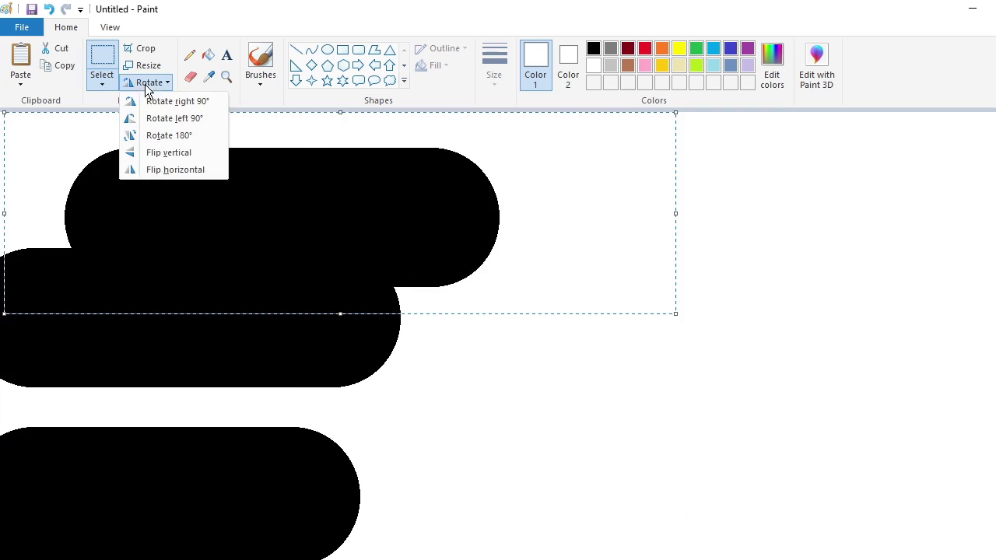
{"action": "left_click", "coordinate": [178, 100]}
Place the rotated bar upright beside the F, its upper end level with the top bar and a narrow gap between them
{"action": "left_click_drag", "start_coordinate": [112, 433], "coordinate": [597, 554]}
{"action": "left_click_drag", "start_coordinate": [601, 239], "coordinate": [533, 187]}
{"action": "key", "text": "Left"}
{"action": "key", "text": "Left"}
{"action": "key", "text": "Left"}
{"action": "key", "text": "Left"}
{"action": "key", "text": "Left"}
{"action": "key", "text": "Left"}
{"action": "key", "text": "Left"}
{"action": "key", "text": "Left"}
{"action": "key", "text": "Left"}
{"action": "key", "text": "Left"}
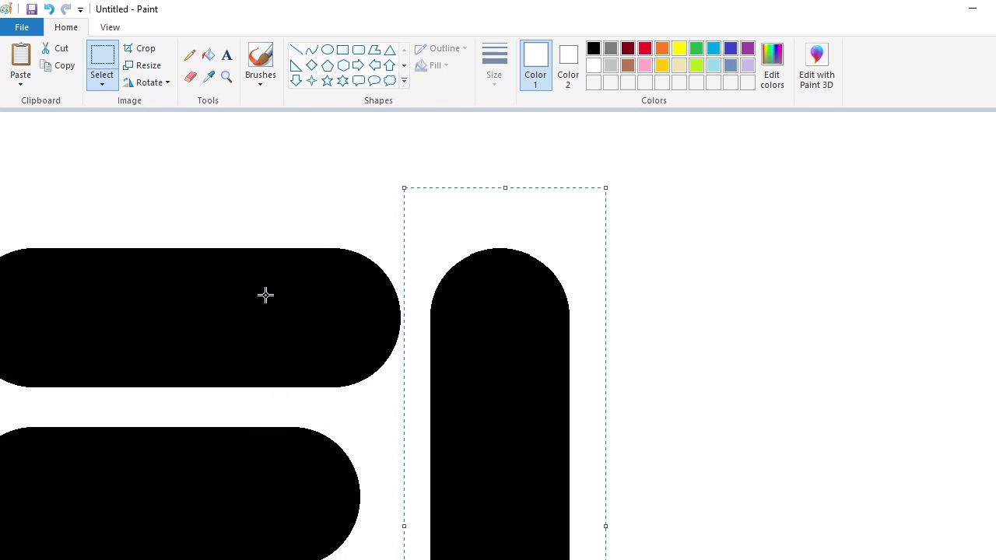
{"action": "scroll", "coordinate": [861, 469], "scroll_direction": "down", "scroll_amount": 1}
Paste a copy of the spare half-bar with its rounded end down and align it over the lower end of the F's leg
{"action": "left_click", "coordinate": [861, 469]}
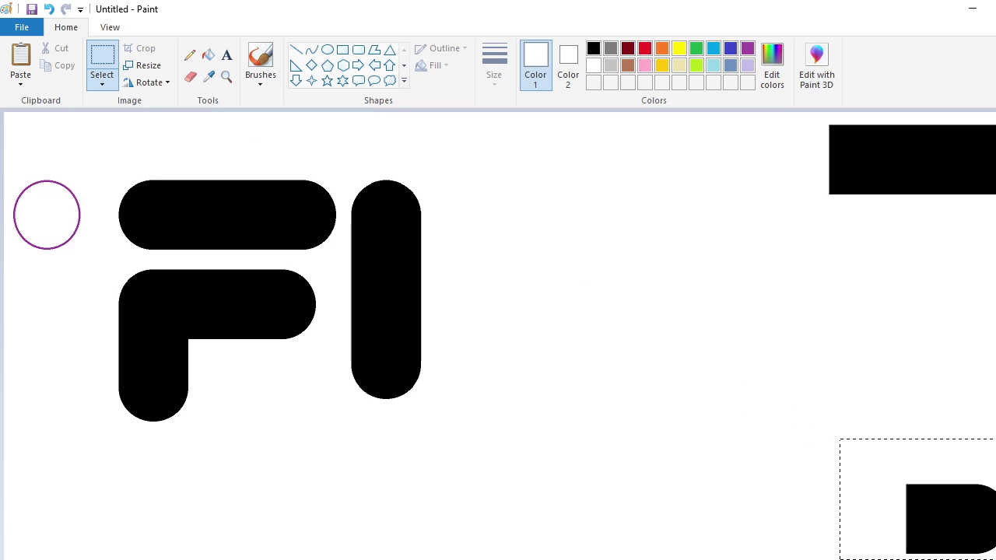
{"action": "scroll", "coordinate": [785, 509], "scroll_direction": "up", "scroll_amount": 1}
{"action": "scroll", "coordinate": [784, 509], "scroll_direction": "down", "scroll_amount": 3}
{"action": "key", "text": "ctrl+v"}
{"action": "left_click_drag", "start_coordinate": [159, 273], "coordinate": [333, 283]}
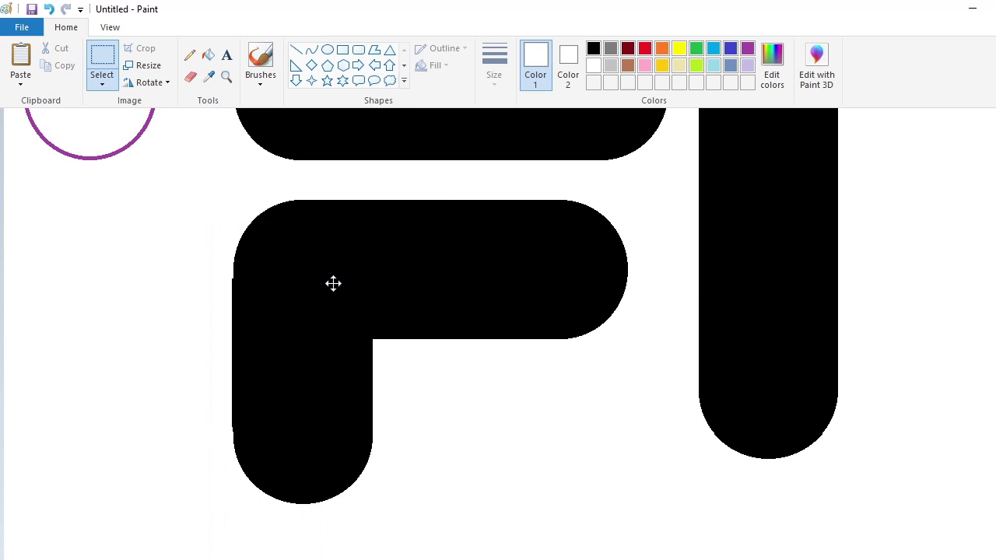
{"action": "key", "text": "Left"}
{"action": "key", "text": "Left"}
{"action": "key", "text": "Left"}
{"action": "key", "text": "Left"}
{"action": "key", "text": "Left"}
{"action": "key", "text": "Left"}
{"action": "key", "text": "Left"}
{"action": "key", "text": "Left"}
{"action": "key", "text": "Left"}
{"action": "key", "text": "Left"}
Move the half-bar copy horizontally onto the vertical bar to lengthen it down to the F's baseline
{"action": "key", "text": "Right"}
{"action": "key", "text": "Right"}
{"action": "key", "text": "Right"}
{"action": "key", "text": "Right"}
{"action": "key", "text": "Right"}
{"action": "key", "text": "Right"}
{"action": "key", "text": "Right"}
{"action": "key", "text": "Right"}
{"action": "key", "text": "Right"}
{"action": "key", "text": "Right"}
{"action": "key", "text": "Right"}
{"action": "key", "text": "Right"}
{"action": "key", "text": "Right"}
{"action": "key", "text": "Right"}
{"action": "key", "text": "Right"}
{"action": "key", "text": "Right"}
{"action": "key", "text": "Right"}
{"action": "key", "text": "Right"}
{"action": "key", "text": "Right"}
{"action": "key", "text": "Right"}
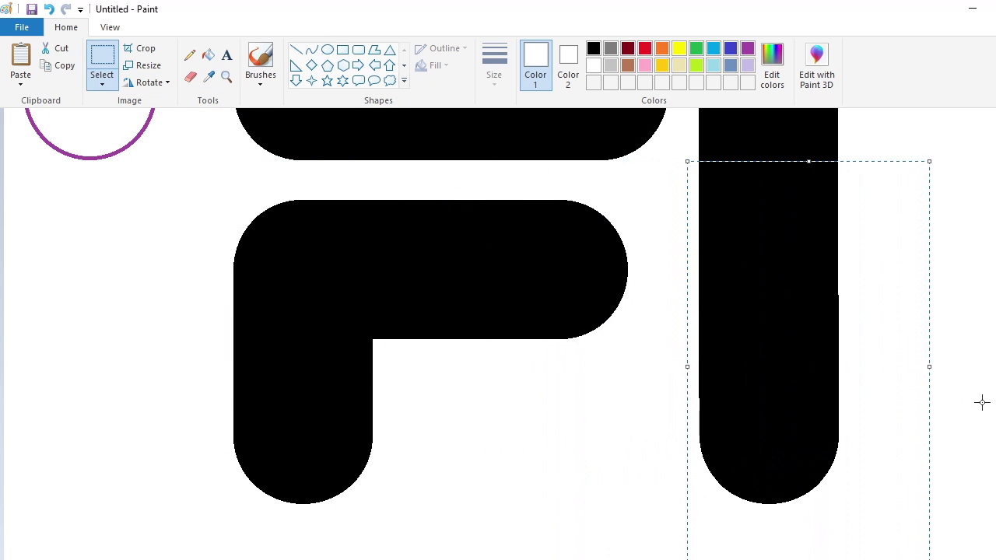
{"action": "left_click", "coordinate": [981, 402]}
Duplicate the lengthened vertical bar and place the copy beside it on the right, level with it and separated by a narrow gap
{"action": "scroll", "coordinate": [980, 402], "scroll_direction": "down", "scroll_amount": 1}
{"action": "left_click_drag", "start_coordinate": [342, 140], "coordinate": [340, 140]}
{"action": "key", "text": "ctrl+c"}
{"action": "key", "text": "ctrl+v"}
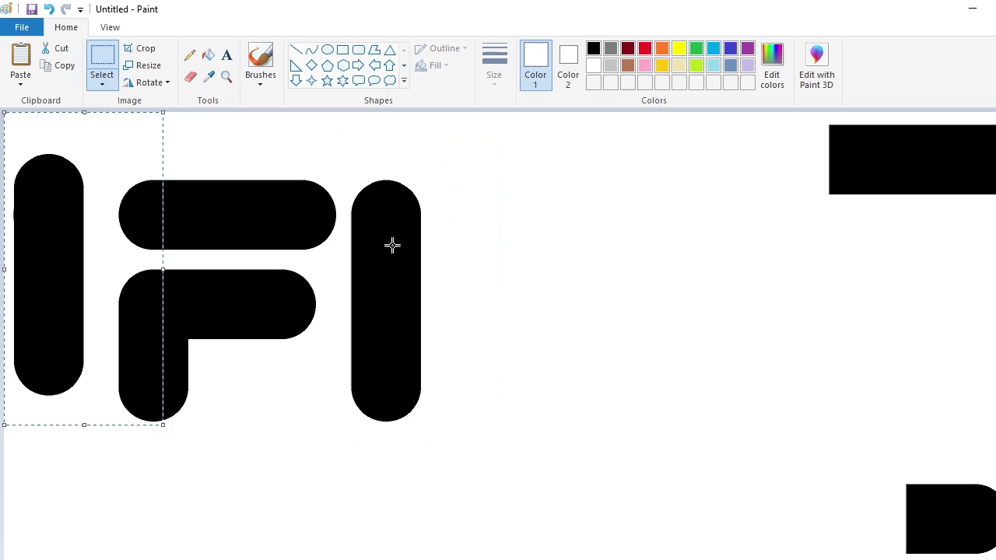
{"action": "key", "text": "ctrl+z"}
{"action": "scroll", "coordinate": [498, 311], "scroll_direction": "up", "scroll_amount": 1}
{"action": "scroll", "coordinate": [552, 358], "scroll_direction": "up", "scroll_amount": 1}
{"action": "key", "text": "ctrl+v"}
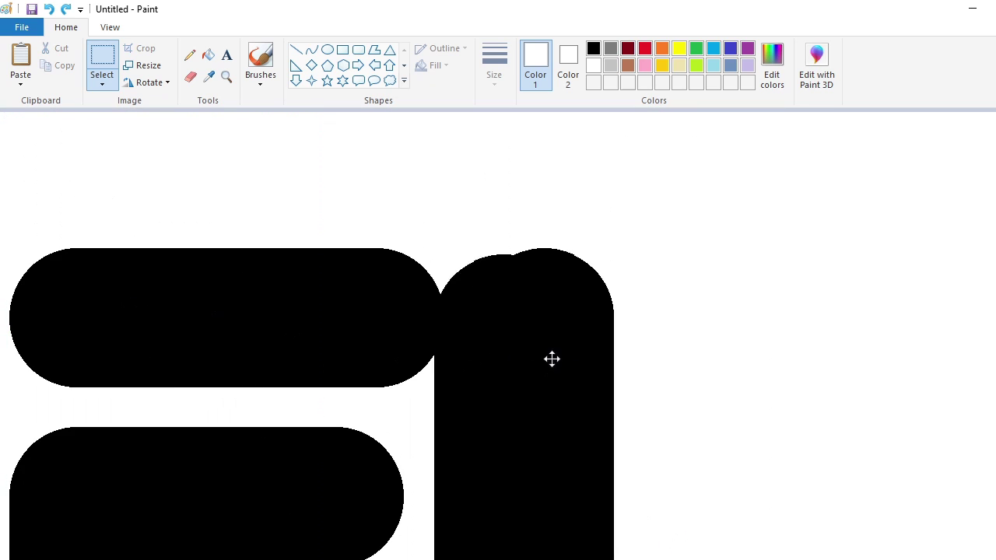
{"action": "key", "text": "Right"}
{"action": "key", "text": "Right"}
{"action": "key", "text": "Right"}
{"action": "key", "text": "Right"}
{"action": "key", "text": "Right"}
{"action": "key", "text": "Right"}
{"action": "key", "text": "Right"}
{"action": "key", "text": "Right"}
{"action": "key", "text": "Right"}
{"action": "key", "text": "Right"}
{"action": "key", "text": "Right"}
{"action": "key", "text": "Right"}
{"action": "key", "text": "Right"}
{"action": "key", "text": "Right"}
{"action": "key", "text": "Right"}
{"action": "key", "text": "Right"}
{"action": "key", "text": "Right"}
{"action": "key", "text": "Right"}
{"action": "key", "text": "Right"}
{"action": "key", "text": "Right"}
{"action": "key", "text": "Left"}
{"action": "key", "text": "Left"}
{"action": "key", "text": "Left"}
{"action": "key", "text": "Left"}
{"action": "left_click", "coordinate": [622, 538]}
{"action": "scroll", "coordinate": [622, 538], "scroll_direction": "down", "scroll_amount": 1}
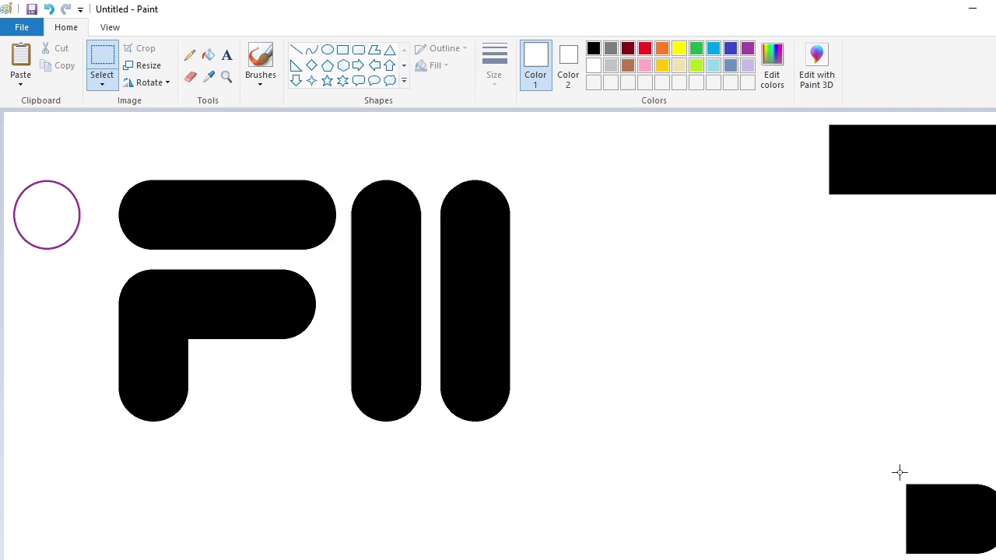
Paste a copy of the spare half-bar over the second vertical bar's lower end, flush with its bottom edge
{"action": "left_click_drag", "start_coordinate": [840, 446], "coordinate": [995, 559]}
{"action": "key", "text": "ctrl+c"}
{"action": "scroll", "coordinate": [537, 339], "scroll_direction": "up", "scroll_amount": 1}
{"action": "scroll", "coordinate": [536, 339], "scroll_direction": "right", "scroll_amount": 3}
{"action": "key", "text": "ctrl+v"}
{"action": "left_click_drag", "start_coordinate": [190, 268], "coordinate": [444, 440]}
{"action": "key", "text": "Down"}
{"action": "key", "text": "Down"}
{"action": "key", "text": "Down"}
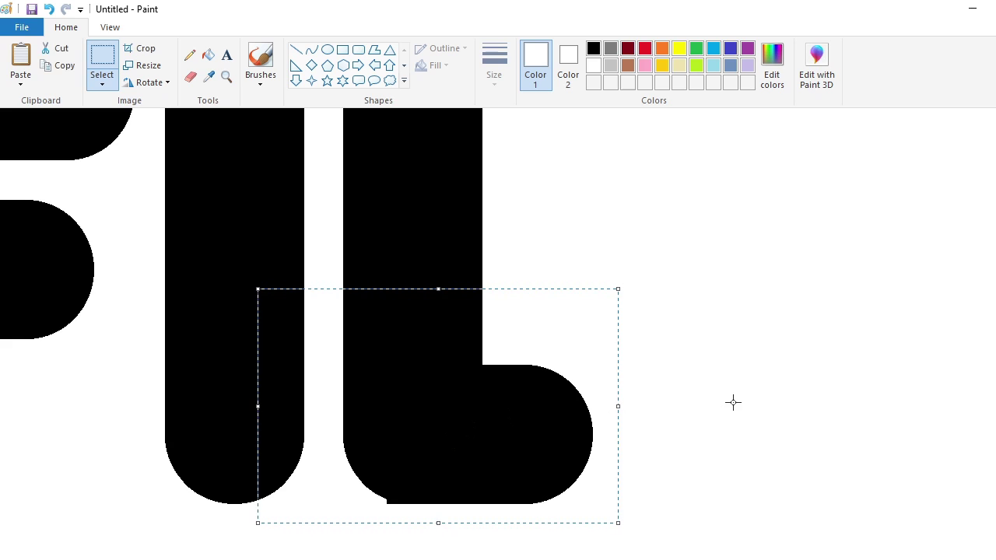
Shift the half-bar horizontally to form the L's foot with a clean rounded corner
{"action": "key", "text": "Left"}
{"action": "key", "text": "Left"}
{"action": "key", "text": "Left"}
{"action": "key", "text": "Left"}
{"action": "key", "text": "Right"}
{"action": "key", "text": "Right"}
{"action": "key", "text": "Right"}
{"action": "key", "text": "Right"}
{"action": "key", "text": "Right"}
{"action": "key", "text": "Right"}
{"action": "key", "text": "Right"}
{"action": "key", "text": "Right"}
{"action": "key", "text": "Right"}
{"action": "key", "text": "Right"}
{"action": "key", "text": "Right"}
{"action": "key", "text": "Right"}
{"action": "key", "text": "Right"}
{"action": "key", "text": "Right"}
{"action": "key", "text": "Right"}
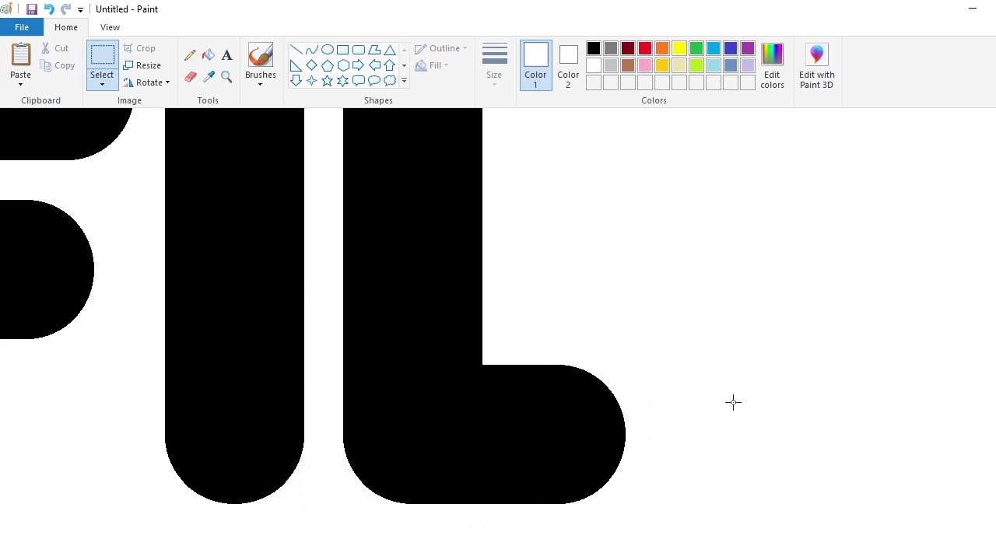
{"action": "scroll", "coordinate": [781, 430], "scroll_direction": "down", "scroll_amount": 1}
Try to draw a black diagonal line rising to the right from the end of the L's foot
{"action": "left_click", "coordinate": [295, 49]}
{"action": "left_click", "coordinate": [593, 48]}
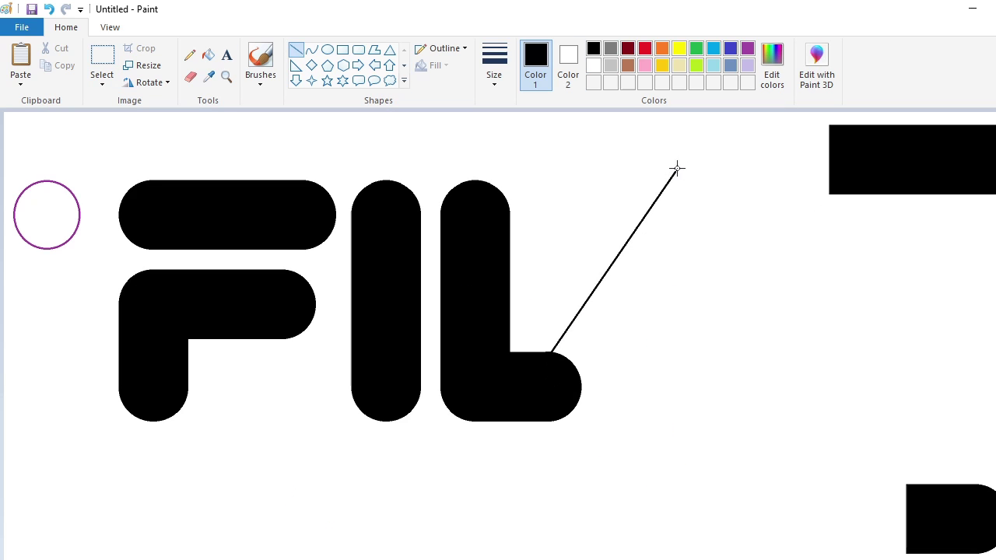
{"action": "scroll", "coordinate": [662, 500], "scroll_direction": "up", "scroll_amount": 1}
{"action": "key", "text": "ctrl+z"}
Rework the L's foot by stepping through the edit history so it extends farther right, flush with the baseline
{"action": "key", "text": "ctrl+z"}
{"action": "key", "text": "ctrl+z"}
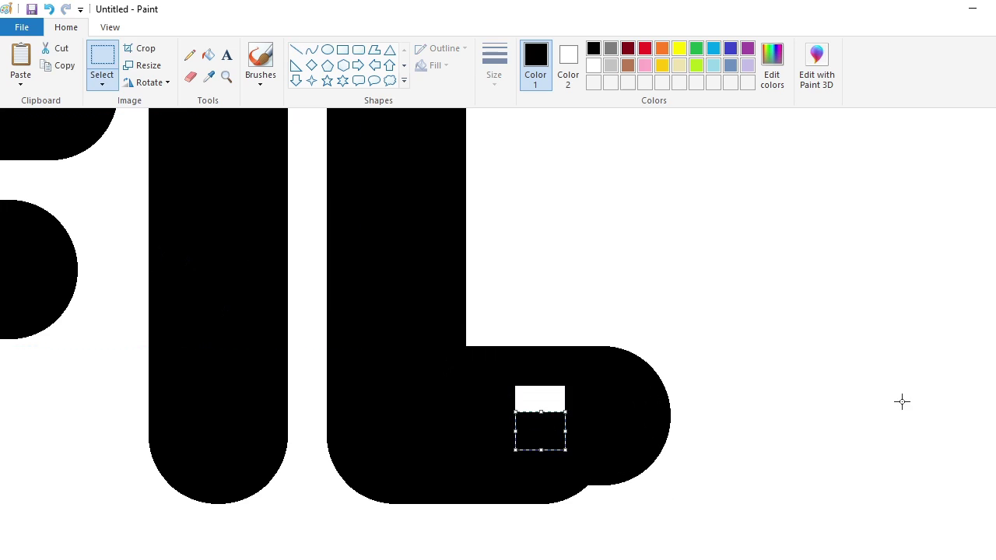
{"action": "key", "text": "ctrl+y"}
{"action": "key", "text": "ctrl+y"}
{"action": "key", "text": "ctrl+y"}
{"action": "key", "text": "ctrl+y"}
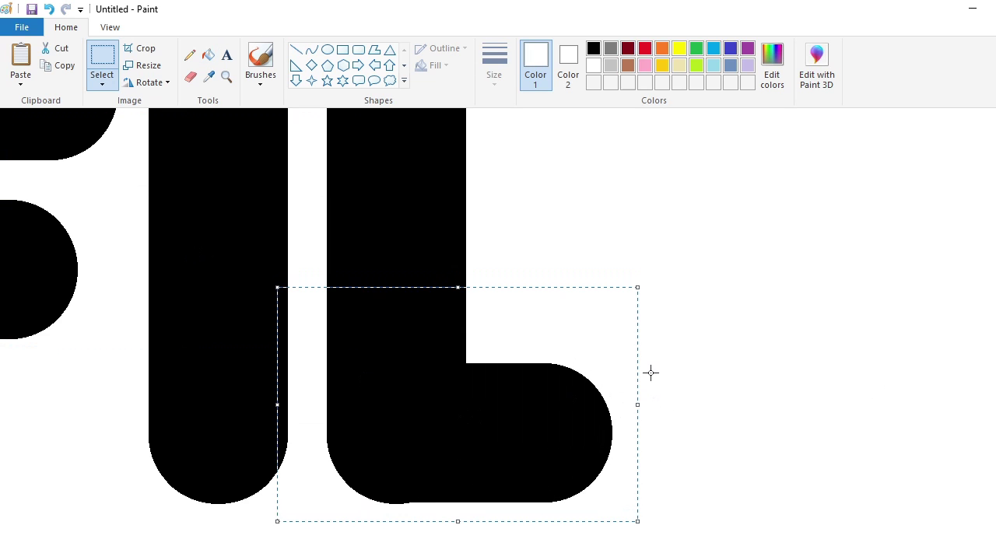
{"action": "key", "text": "ctrl+z"}
{"action": "key", "text": "ctrl+z"}
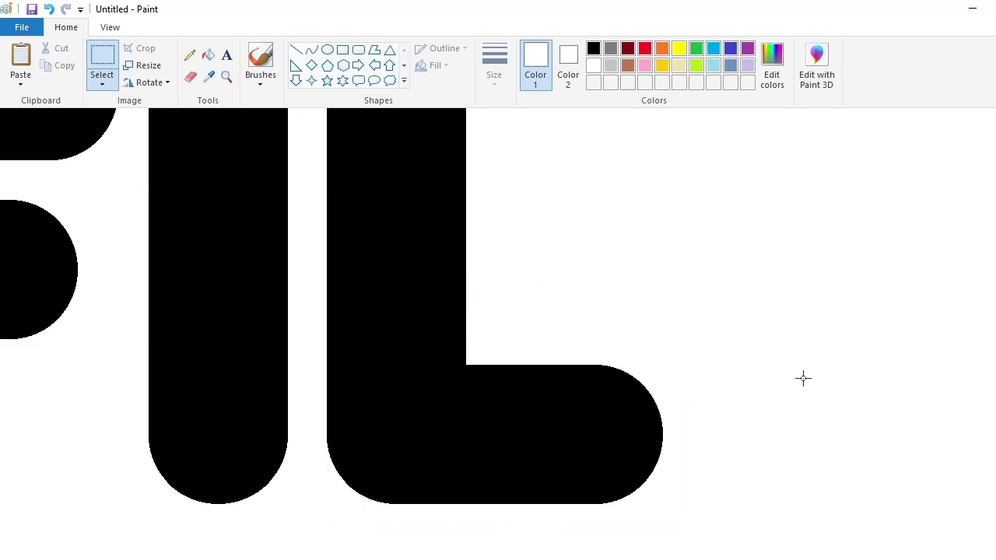
Draw a black diagonal line rising from the L's foot and move it to the empty area near the spare half-bar
{"action": "scroll", "coordinate": [498, 335], "scroll_direction": "down", "scroll_amount": 1}
{"action": "left_click", "coordinate": [296, 50]}
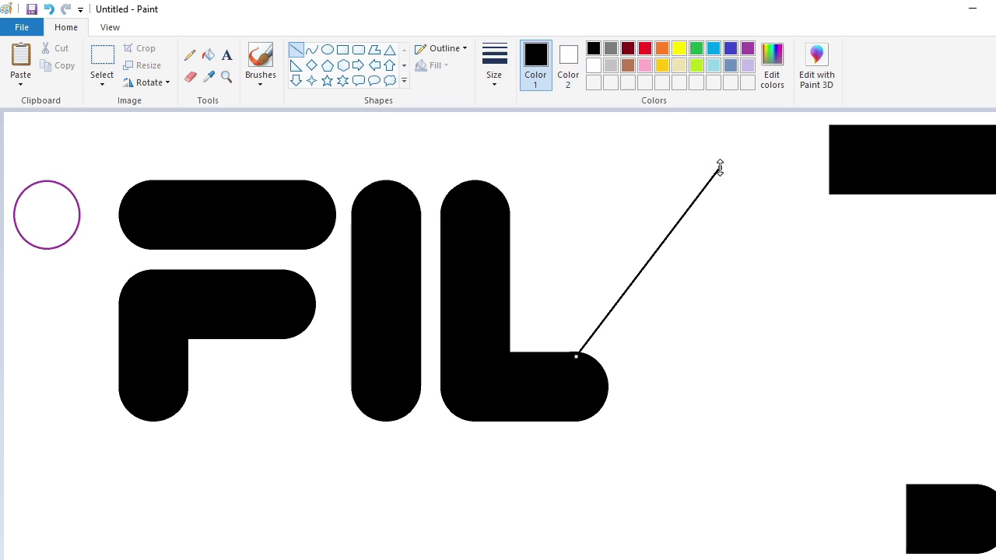
{"action": "left_click_drag", "start_coordinate": [719, 168], "coordinate": [707, 160]}
{"action": "left_click_drag", "start_coordinate": [673, 215], "coordinate": [850, 401]}
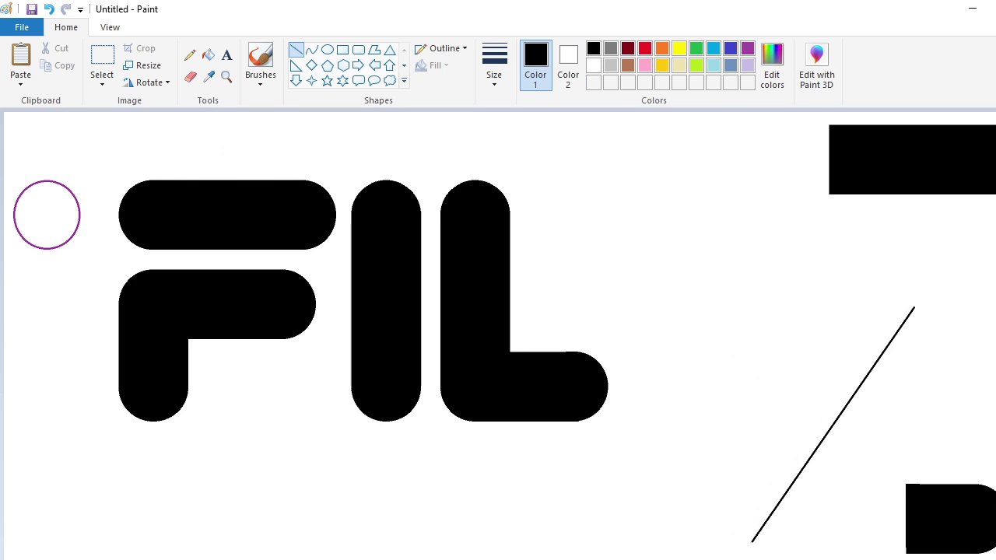
Extend the canvas downward and place a copy of the spare half-bar in the new space below the lettering
{"action": "scroll", "coordinate": [850, 402], "scroll_direction": "down", "scroll_amount": 1}
{"action": "left_click_drag", "start_coordinate": [265, 340], "coordinate": [266, 468]}
{"action": "left_click", "coordinate": [102, 62]}
{"action": "left_click_drag", "start_coordinate": [442, 284], "coordinate": [519, 366]}
{"action": "key", "text": "ctrl+c"}
{"action": "key", "text": "ctrl+v"}
{"action": "left_click_drag", "start_coordinate": [46, 151], "coordinate": [227, 416]}
Erase the old spare half-bar beside the diagonal line with a white fill
{"action": "left_click", "coordinate": [209, 55]}
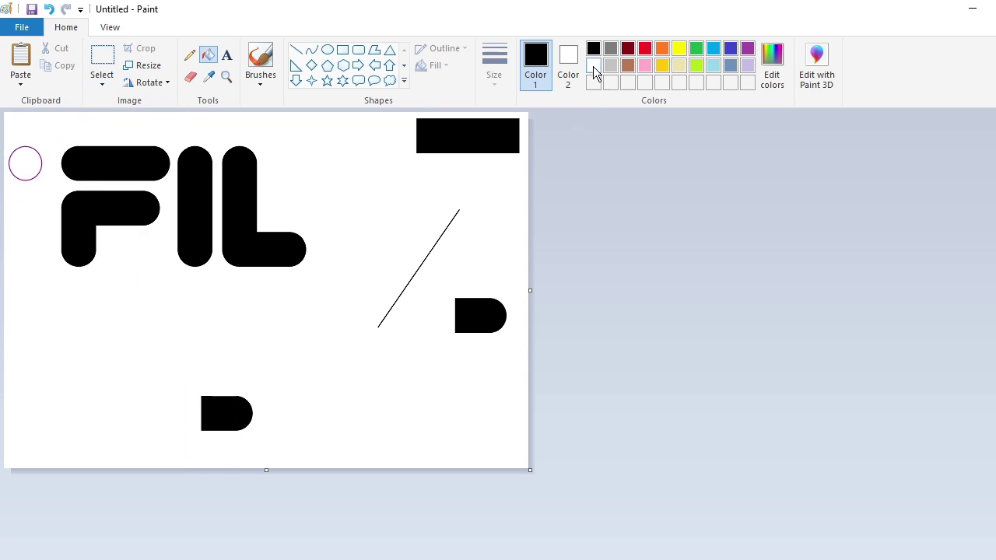
{"action": "left_click", "coordinate": [594, 67]}
{"action": "left_click", "coordinate": [480, 315]}
Copy the diagonal line and place two parallel copies rising from the upper and outer edges of the L's rounded foot
{"action": "scroll", "coordinate": [481, 316], "scroll_direction": "up", "scroll_amount": 1}
{"action": "left_click", "coordinate": [102, 61]}
{"action": "left_click_drag", "start_coordinate": [952, 278], "coordinate": [672, 554]}
{"action": "key", "text": "ctrl+c"}
{"action": "key", "text": "ctrl+v"}
{"action": "left_click_drag", "start_coordinate": [634, 280], "coordinate": [706, 316]}
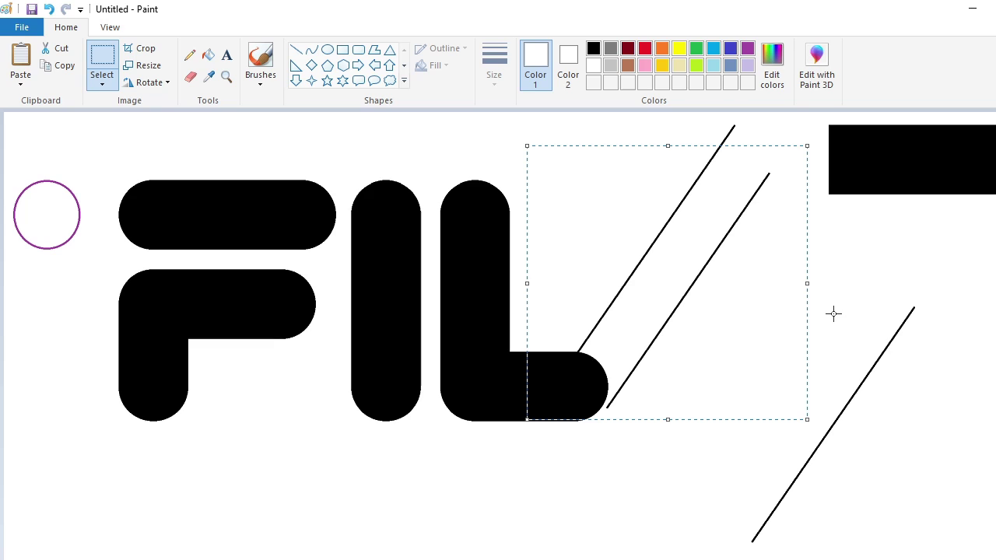
Nudge the lower diagonal line slightly away from the upper one, just beyond the L's rounded foot
{"action": "key", "text": "Right"}
{"action": "key", "text": "Right"}
{"action": "key", "text": "Right"}
{"action": "key", "text": "Right"}
{"action": "key", "text": "Right"}
{"action": "key", "text": "Right"}
{"action": "left_click", "coordinate": [834, 314]}
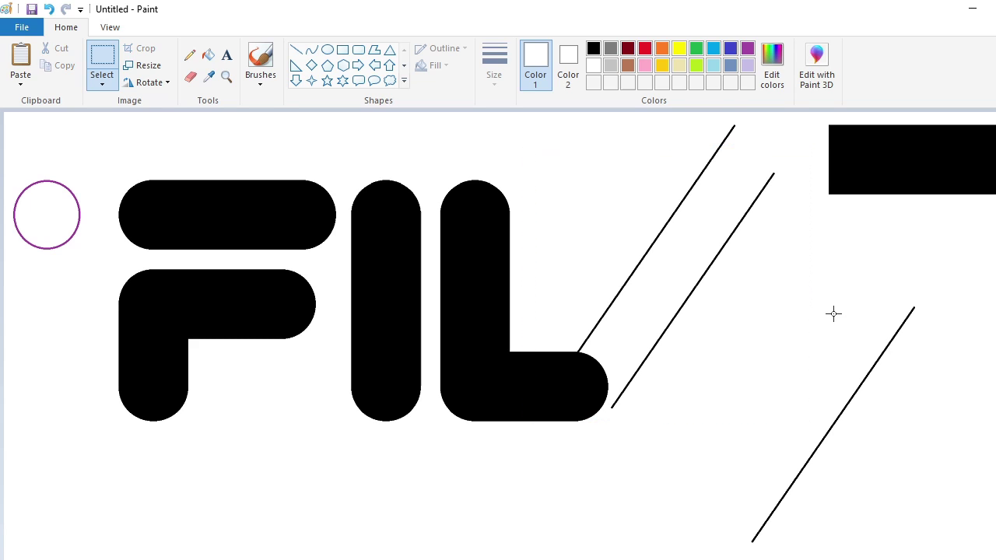
Place a horizontally flipped copy of the diagonal line so it descends from the upper end of the outer diagonal, forming the A's peak
{"action": "left_click", "coordinate": [938, 150]}
{"action": "key", "text": "ctrl+v"}
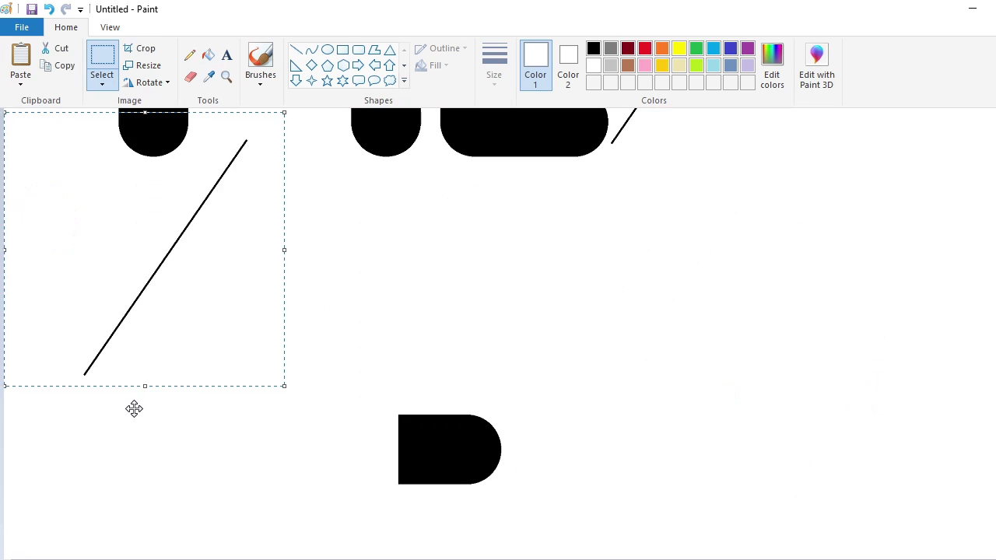
{"action": "key", "text": "alt+h"}
{"action": "key", "text": "r"}
{"action": "key", "text": "o"}
{"action": "key", "text": "h"}
{"action": "left_click_drag", "start_coordinate": [722, 276], "coordinate": [887, 215]}
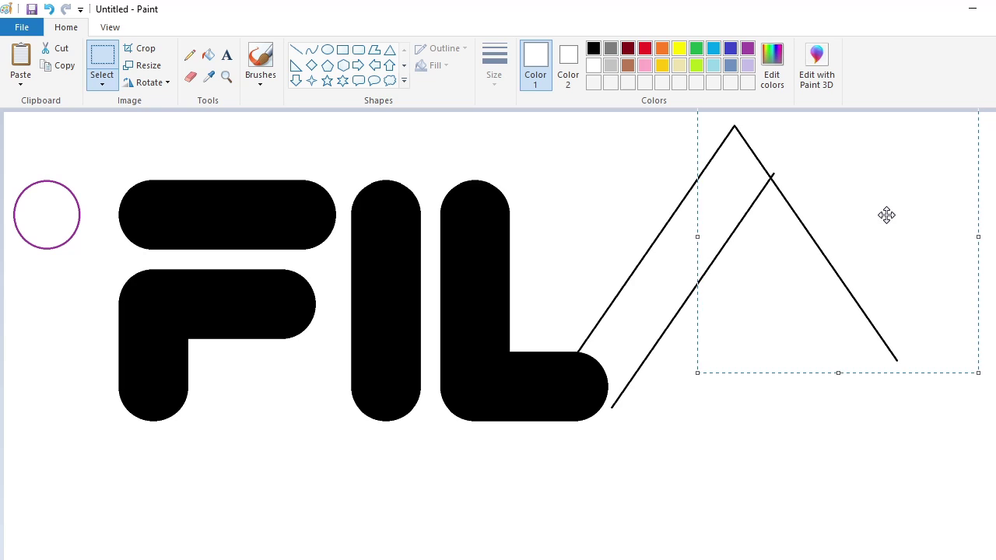
Place another horizontally flipped copy of the diagonal as the inner edge of the A's right leg, symmetric to the left leg's inner line
{"action": "key", "text": "ctrl+v"}
{"action": "key", "text": "alt+h"}
{"action": "key", "text": "r"}
{"action": "key", "text": "o"}
{"action": "key", "text": "h"}
{"action": "mouse_move", "coordinate": [99, 224]}
{"action": "left_mouse_down"}
{"action": "mouse_move", "coordinate": [827, 280]}
{"action": "mouse_move", "coordinate": [736, 283]}
{"action": "left_mouse_up"}
{"action": "key", "text": "Left"}
{"action": "key", "text": "Left"}
{"action": "key", "text": "Left"}
{"action": "key", "text": "Left"}
{"action": "key", "text": "Left"}
{"action": "key", "text": "Left"}
{"action": "key", "text": "Left"}
{"action": "key", "text": "Left"}
{"action": "key", "text": "Left"}
{"action": "key", "text": "Left"}
{"action": "key", "text": "Left"}
{"action": "key", "text": "Left"}
{"action": "key", "text": "Left"}
{"action": "key", "text": "Left"}
{"action": "key", "text": "Left"}
{"action": "key", "text": "Left"}
{"action": "key", "text": "Left"}
{"action": "key", "text": "Left"}
{"action": "key", "text": "Left"}
{"action": "key", "text": "Left"}
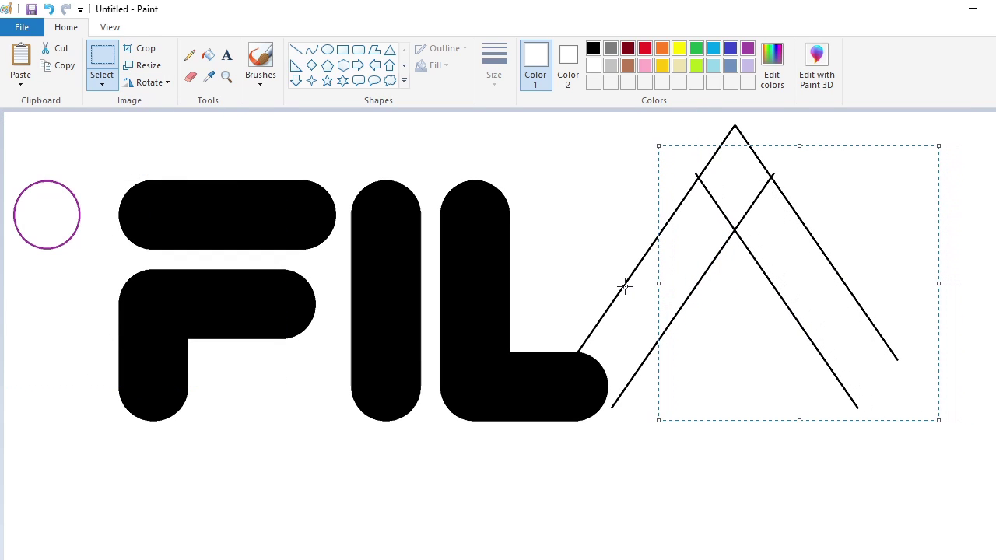
Close the open lower ends of the A's legs with short black lines and fill the outline black
{"action": "key", "text": "alt+h"}
{"action": "key", "text": "s"}
{"action": "key", "text": "h"}
{"action": "key", "text": "Return"}
{"action": "left_click_drag", "start_coordinate": [585, 411], "coordinate": [617, 405]}
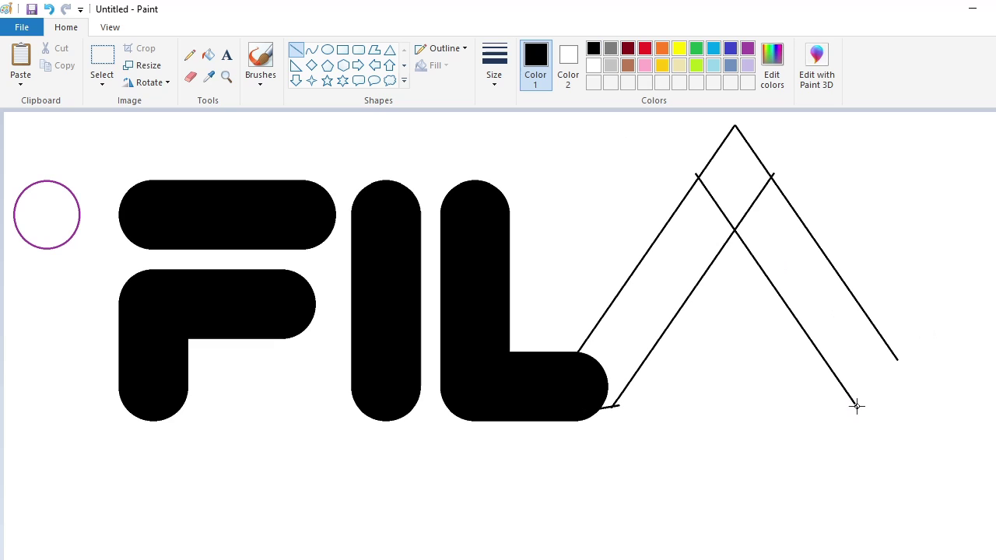
{"action": "left_click", "coordinate": [654, 280]}
Flip the spare half-bar so its round end faces the L, and place it between the A's legs level with the L's foot
{"action": "key", "text": "alt+h"}
{"action": "key", "text": "s"}
{"action": "key", "text": "e"}
{"action": "key", "text": "Return"}
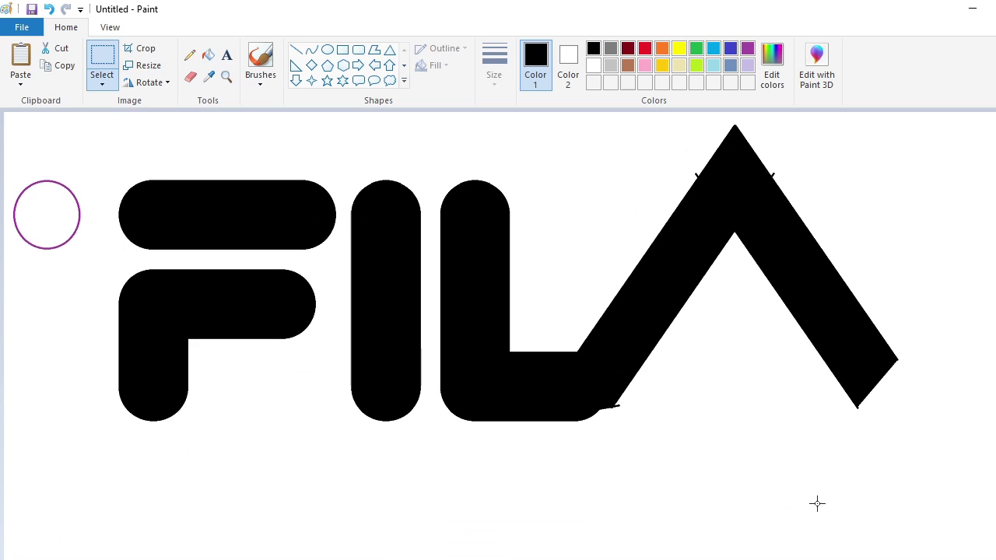
{"action": "left_click_drag", "start_coordinate": [4, 113], "coordinate": [278, 254]}
{"action": "key", "text": "alt+h"}
{"action": "key", "text": "r"}
{"action": "key", "text": "o"}
{"action": "key", "text": "Escape"}
{"action": "left_click_drag", "start_coordinate": [425, 310], "coordinate": [699, 454]}
{"action": "key", "text": "Right"}
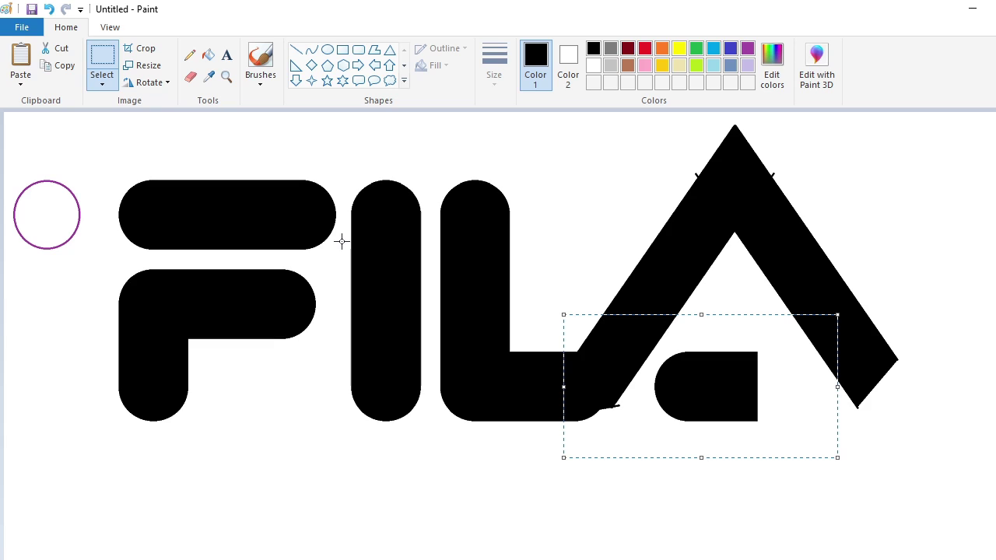
Extend the half-bar with straight lines into the A's right leg, carry that leg down to the baseline, and fill the enclosed area black
{"action": "key", "text": "ctrl+Page_Up"}
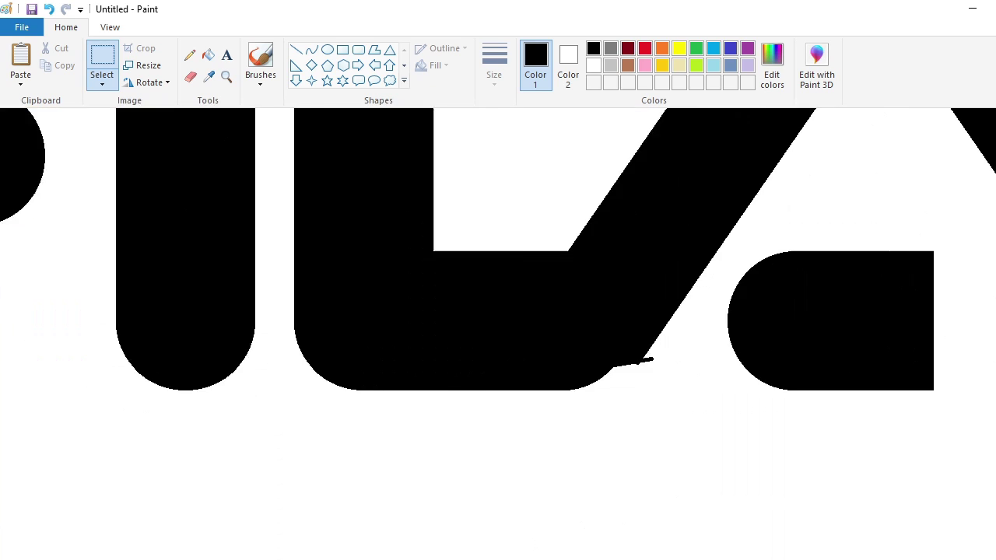
{"action": "key", "text": "alt+h"}
{"action": "key", "text": "s"}
{"action": "key", "text": "h"}
{"action": "key", "text": "Return"}
{"action": "left_click_drag", "start_coordinate": [740, 374], "coordinate": [995, 375]}
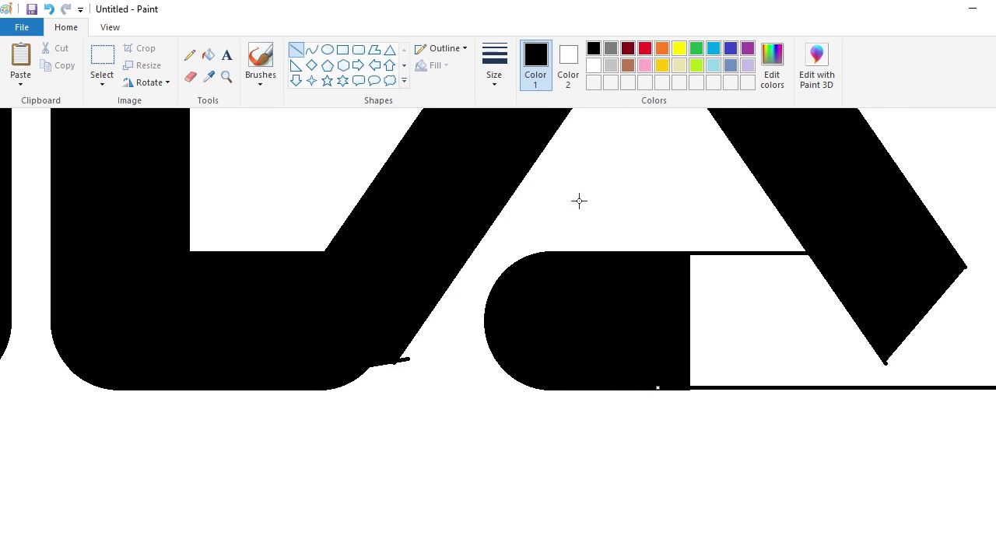
{"action": "key", "text": "alt+h"}
{"action": "key", "text": "f"}
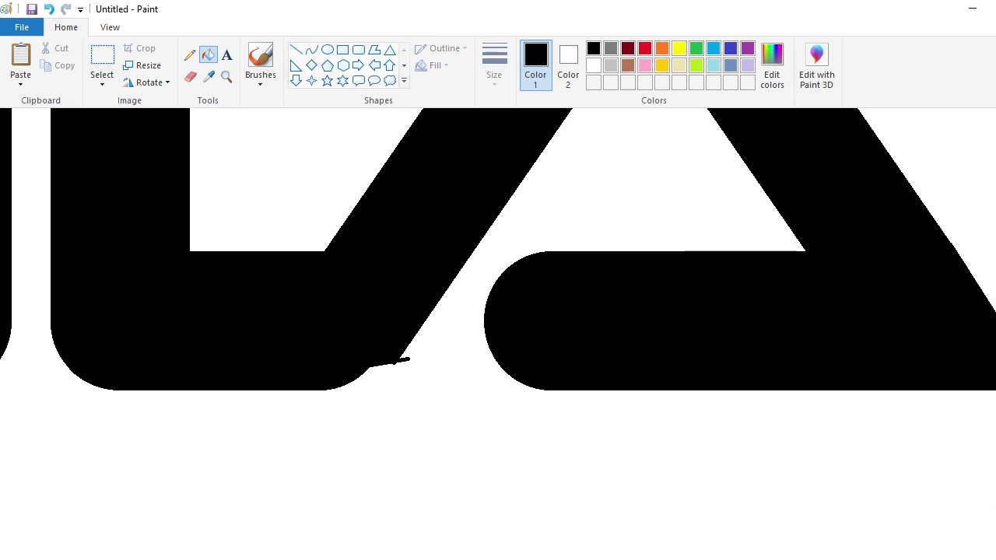
{"action": "left_click", "coordinate": [747, 319]}
{"action": "key", "text": "ctrl+Page_Down"}
{"action": "key", "text": "ctrl+Page_Down"}
{"action": "key", "text": "ctrl+Page_Up"}
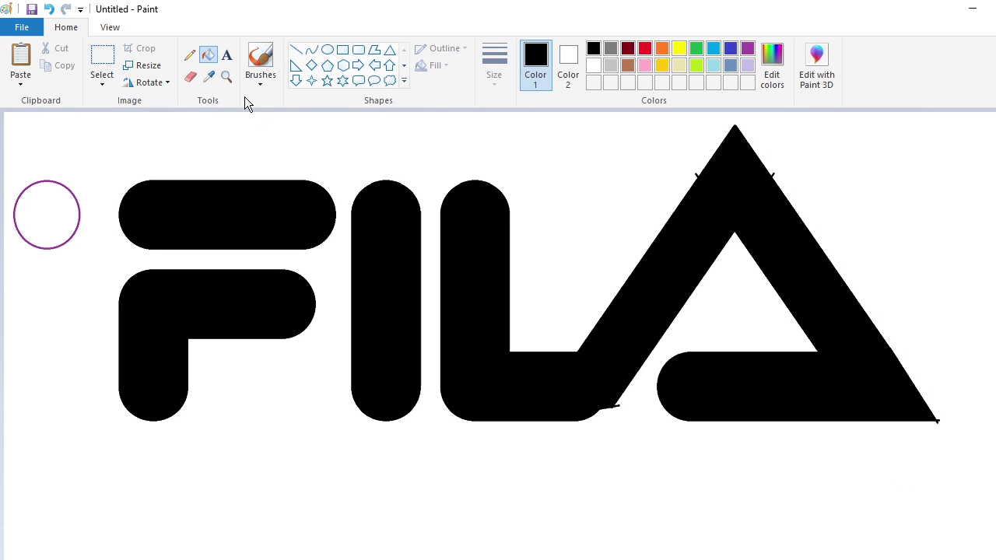
Add a diagonal line just inside the A's left leg and a horizontally flipped copy just inside the right leg
{"action": "left_click", "coordinate": [102, 66]}
{"action": "left_click_drag", "start_coordinate": [786, 173], "coordinate": [622, 405]}
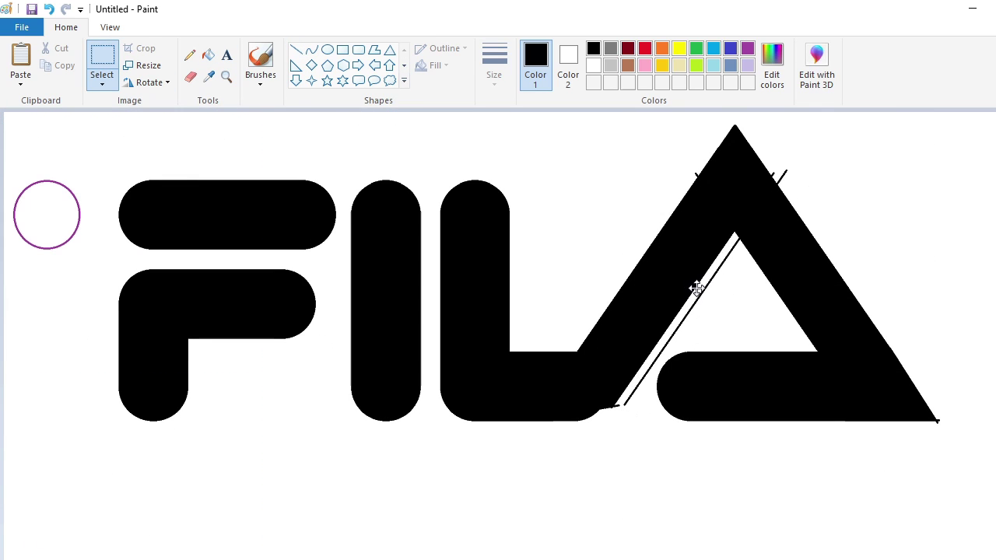
{"action": "left_click_drag", "start_coordinate": [697, 289], "coordinate": [694, 297]}
{"action": "left_click", "coordinate": [904, 296]}
{"action": "key", "text": "ctrl+v"}
{"action": "left_click", "coordinate": [148, 83]}
{"action": "left_click", "coordinate": [152, 170]}
{"action": "left_click_drag", "start_coordinate": [134, 251], "coordinate": [778, 288]}
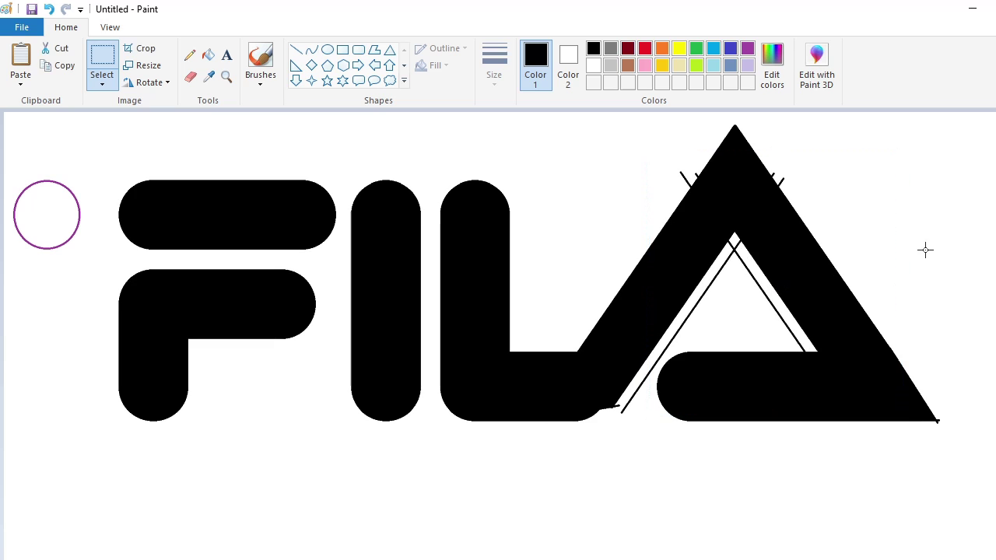
Close the gap at the left leg's foot with a line and fill the strips along the A's inner edges black
{"action": "key", "text": "alt+h"}
{"action": "key", "text": "s"}
{"action": "key", "text": "h"}
{"action": "key", "text": "Return"}
{"action": "left_click", "coordinate": [752, 260]}
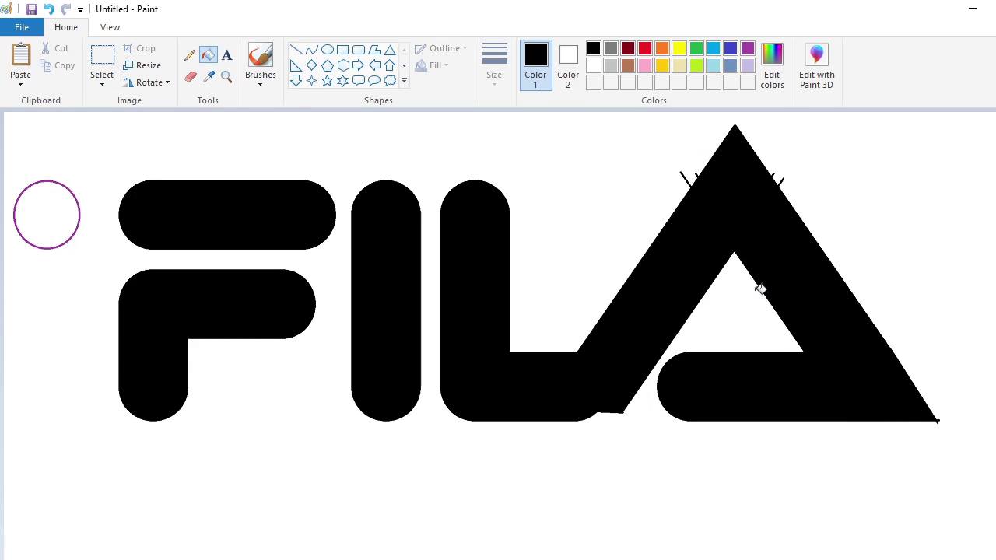
{"action": "key", "text": "ctrl+Page_Up"}
{"action": "left_click", "coordinate": [102, 81]}
{"action": "mouse_move", "coordinate": [90, 317]}
{"action": "left_mouse_down"}
{"action": "mouse_move", "coordinate": [988, 311]}
{"action": "mouse_move", "coordinate": [563, 283]}
{"action": "mouse_move", "coordinate": [576, 298]}
{"action": "mouse_move", "coordinate": [264, 318]}
{"action": "mouse_move", "coordinate": [778, 317]}
{"action": "left_mouse_up"}
{"action": "key", "text": "ctrl+z"}
Draw a purple circle over the A's peak, touching both outer edges and level with the L's top, and clear the tip outside it
{"action": "left_click", "coordinate": [327, 49]}
{"action": "left_click", "coordinate": [748, 48]}
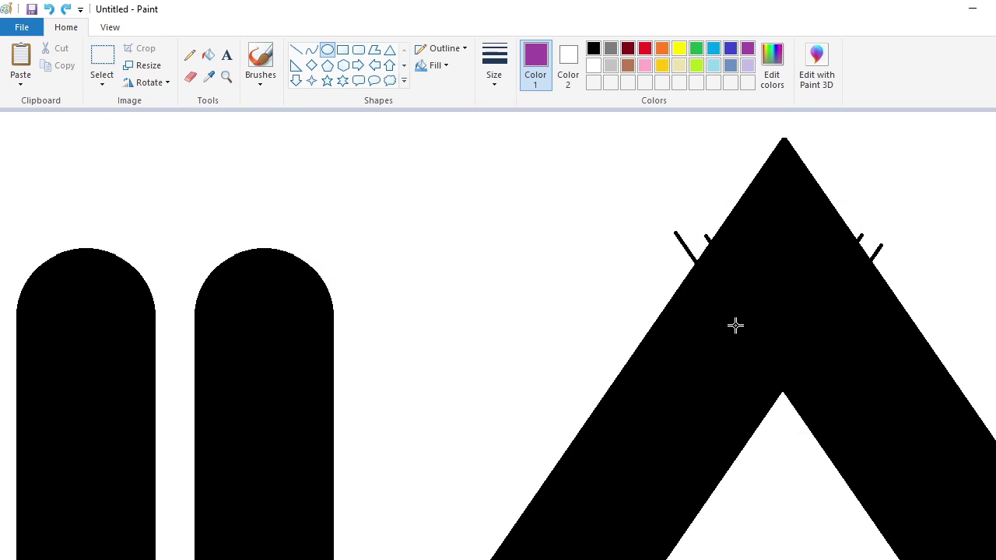
{"action": "left_click_drag", "start_coordinate": [719, 241], "coordinate": [887, 416]}
{"action": "mouse_move", "coordinate": [832, 352]}
{"action": "left_mouse_down"}
{"action": "mouse_move", "coordinate": [293, 361]}
{"action": "mouse_move", "coordinate": [799, 359]}
{"action": "mouse_move", "coordinate": [275, 380]}
{"action": "mouse_move", "coordinate": [791, 381]}
{"action": "left_mouse_up"}
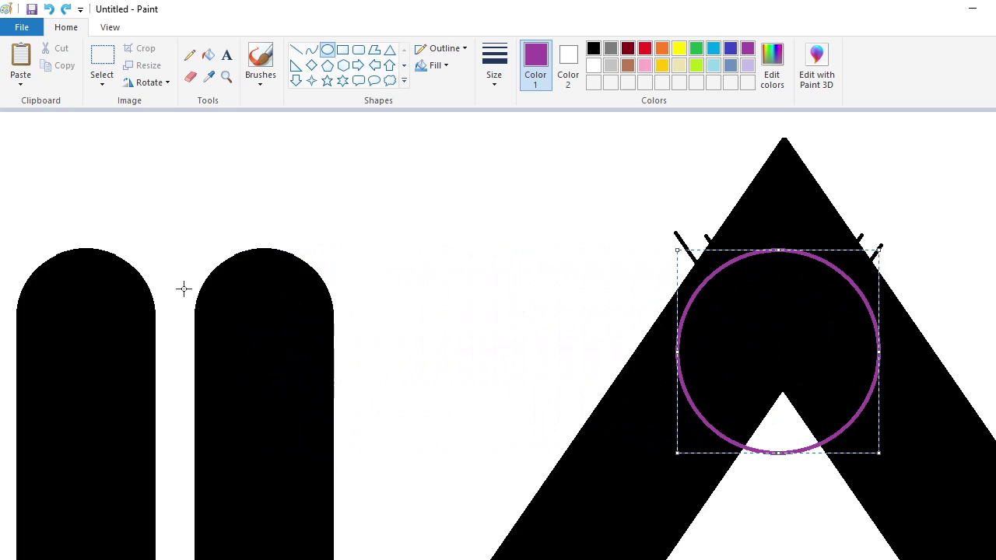
{"action": "left_click_drag", "start_coordinate": [882, 453], "coordinate": [927, 539]}
{"action": "mouse_move", "coordinate": [838, 440]}
{"action": "left_mouse_down"}
{"action": "mouse_move", "coordinate": [326, 442]}
{"action": "mouse_move", "coordinate": [841, 440]}
{"action": "left_mouse_up"}
{"action": "left_click_drag", "start_coordinate": [644, 249], "coordinate": [629, 236]}
{"action": "left_click_drag", "start_coordinate": [790, 439], "coordinate": [287, 453]}
{"action": "key", "text": "Up"}
{"action": "key", "text": "Up"}
{"action": "key", "text": "Right"}
{"action": "key", "text": "Right"}
{"action": "key", "text": "Right"}
{"action": "key", "text": "Right"}
{"action": "key", "text": "Right"}
{"action": "key", "text": "Right"}
{"action": "key", "text": "Right"}
{"action": "key", "text": "Right"}
{"action": "key", "text": "Right"}
{"action": "key", "text": "Right"}
{"action": "key", "text": "Right"}
{"action": "key", "text": "Right"}
{"action": "key", "text": "Right"}
{"action": "key", "text": "Right"}
{"action": "key", "text": "Right"}
{"action": "key", "text": "Right"}
{"action": "key", "text": "Right"}
{"action": "key", "text": "Right"}
{"action": "key", "text": "Right"}
{"action": "key", "text": "Right"}
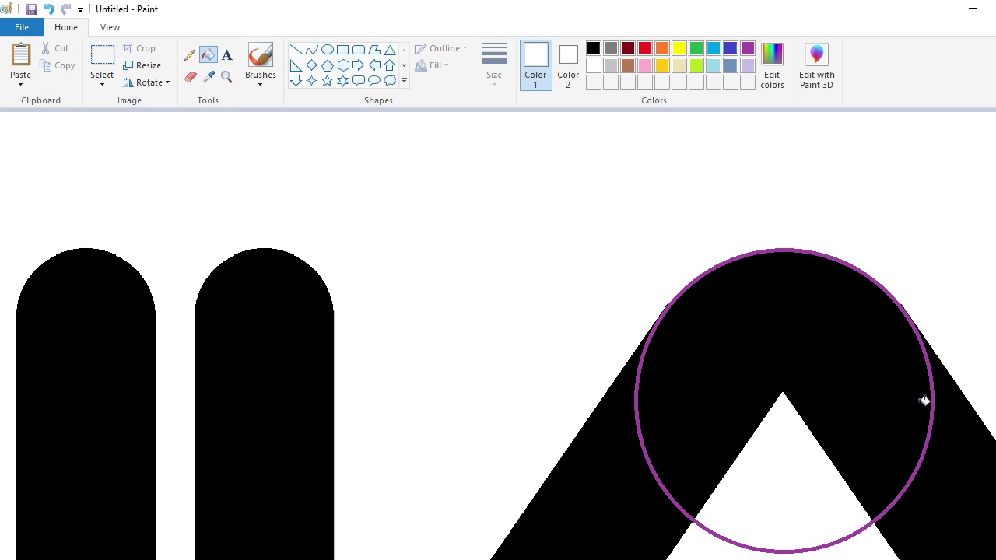
Undo the trimming of the A's peak, cut the A from the L's foot with a straight edge, and erase the A with white fill
{"action": "scroll", "coordinate": [354, 124], "scroll_direction": "down", "scroll_amount": 3}
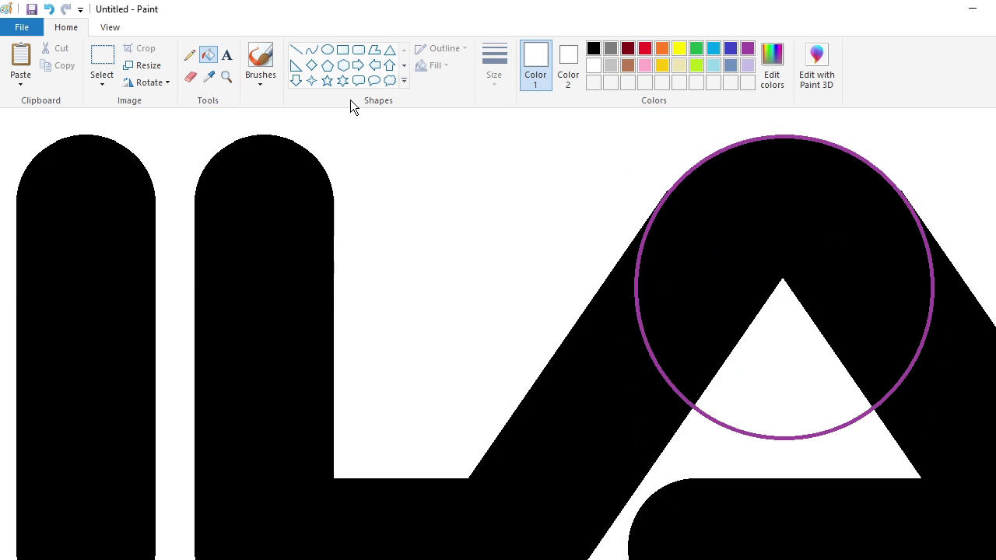
{"action": "scroll", "coordinate": [970, 477], "scroll_direction": "down", "scroll_amount": 2}
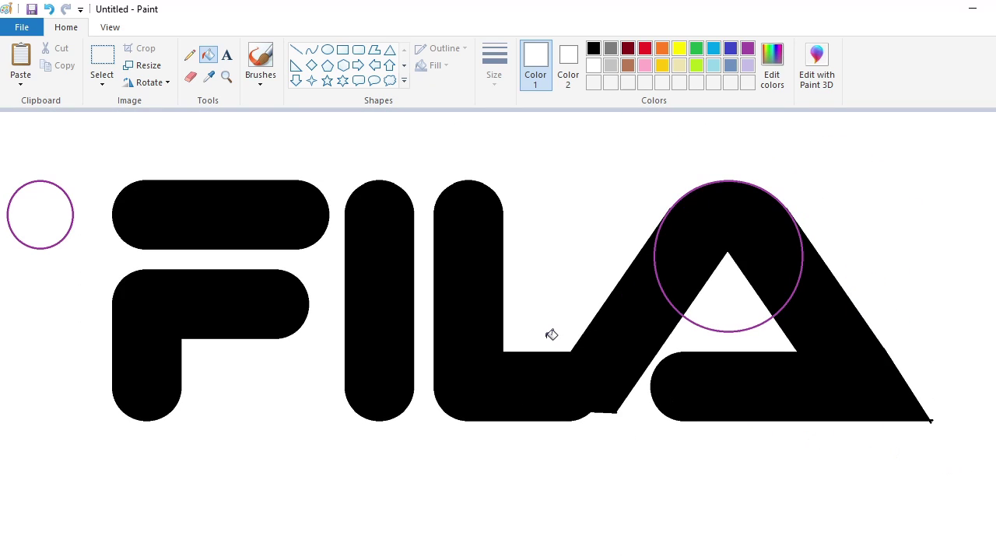
{"action": "key", "text": "ctrl+z"}
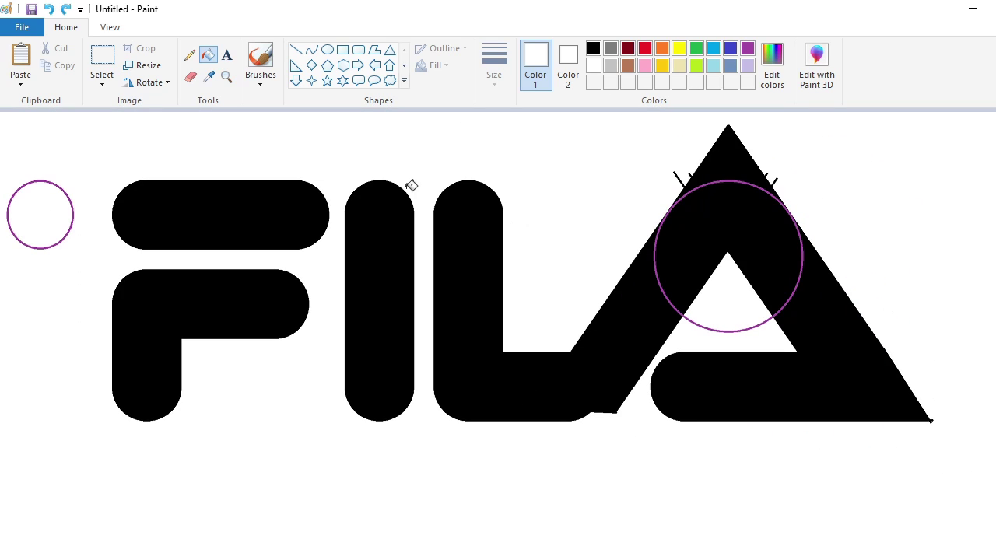
{"action": "key", "text": "ctrl+z"}
{"action": "key", "text": "ctrl+z"}
{"action": "key", "text": "ctrl+z"}
{"action": "key", "text": "ctrl+z"}
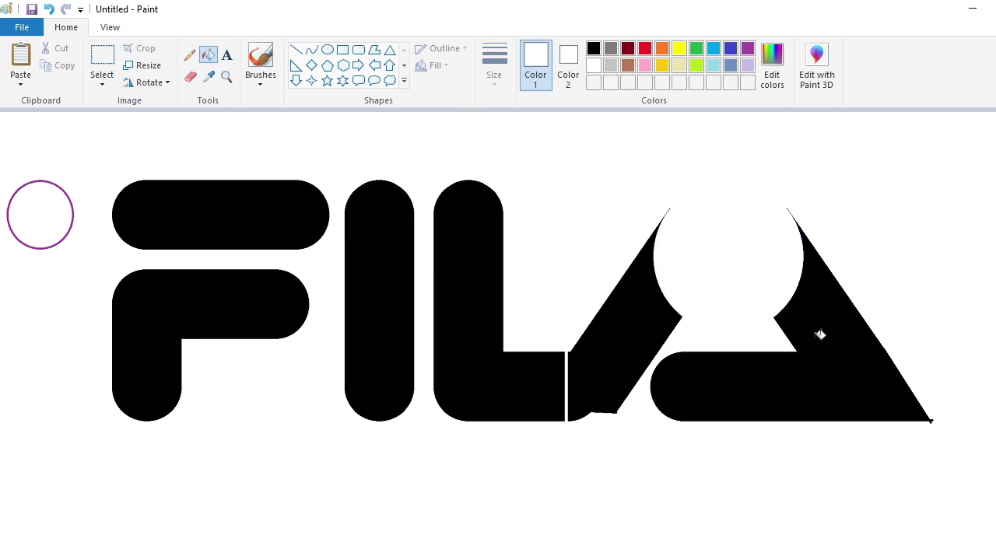
Draw a black triangle as tall as the letters, with its left side meeting the upper corner of the L's cut foot
{"action": "left_click", "coordinate": [389, 49]}
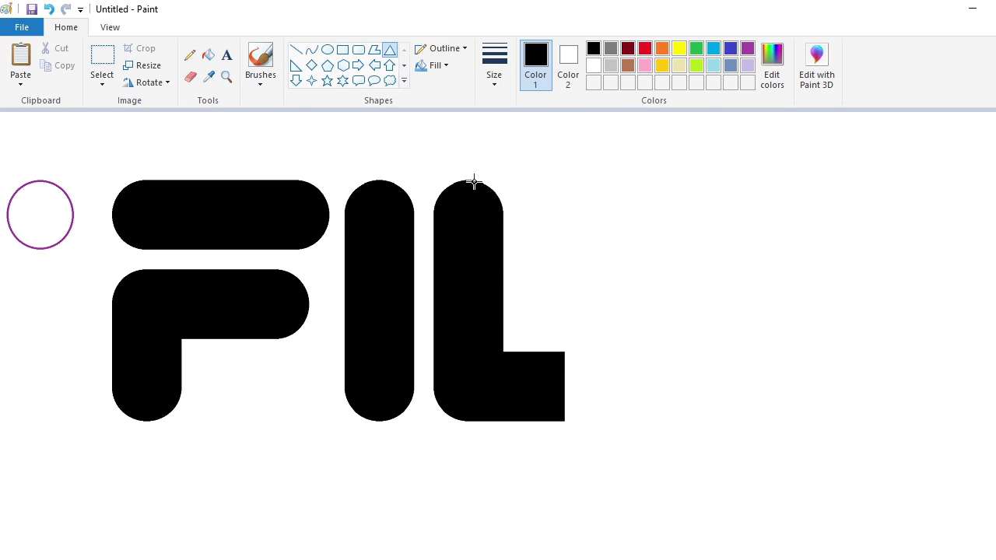
{"action": "left_click_drag", "start_coordinate": [474, 182], "coordinate": [796, 415]}
{"action": "mouse_move", "coordinate": [640, 347]}
{"action": "left_mouse_down"}
{"action": "mouse_move", "coordinate": [713, 347]}
{"action": "mouse_move", "coordinate": [466, 340]}
{"action": "left_mouse_up"}
{"action": "key", "text": "ctrl+z"}
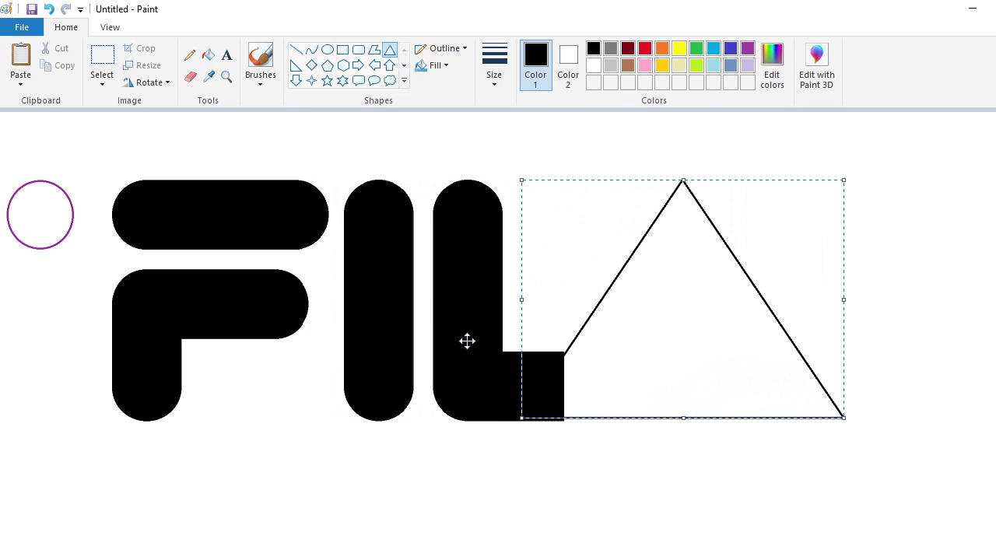
{"action": "mouse_move", "coordinate": [844, 299]}
{"action": "left_mouse_down"}
{"action": "mouse_move", "coordinate": [817, 298]}
{"action": "mouse_move", "coordinate": [838, 300]}
{"action": "left_mouse_up"}
{"action": "left_click", "coordinate": [963, 326]}
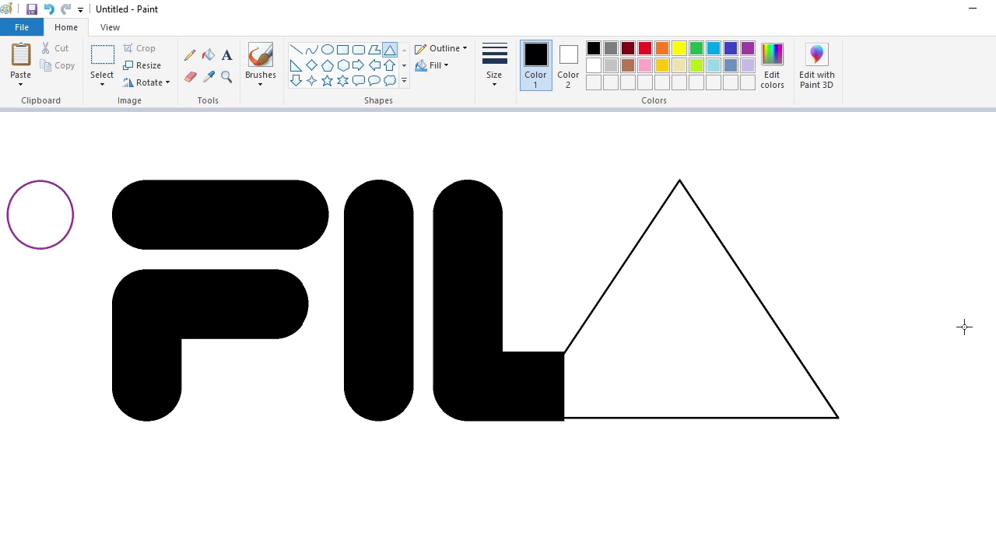
Draw a smaller triangle centred inside the large one and fill the area between them black
{"action": "left_click_drag", "start_coordinate": [718, 355], "coordinate": [671, 294]}
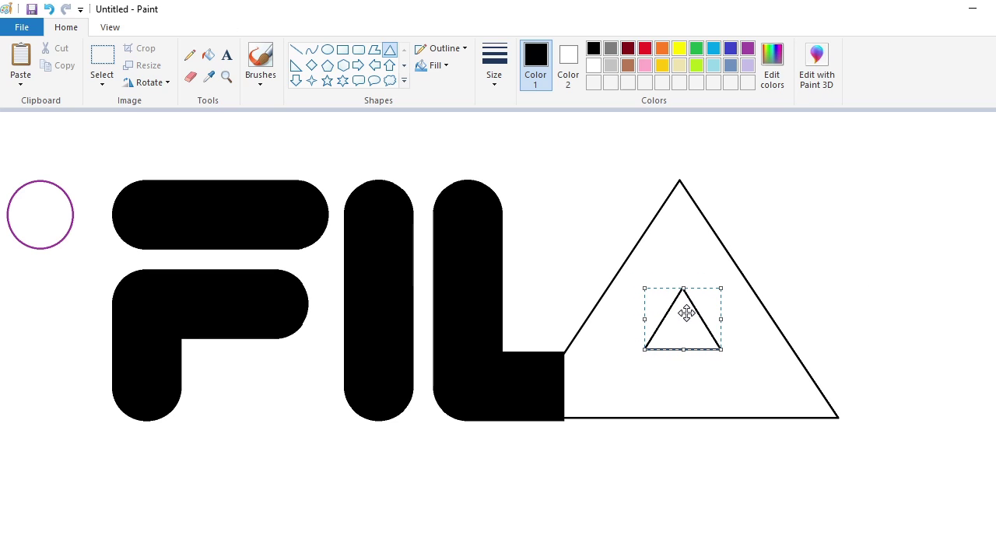
{"action": "left_click_drag", "start_coordinate": [715, 345], "coordinate": [727, 359]}
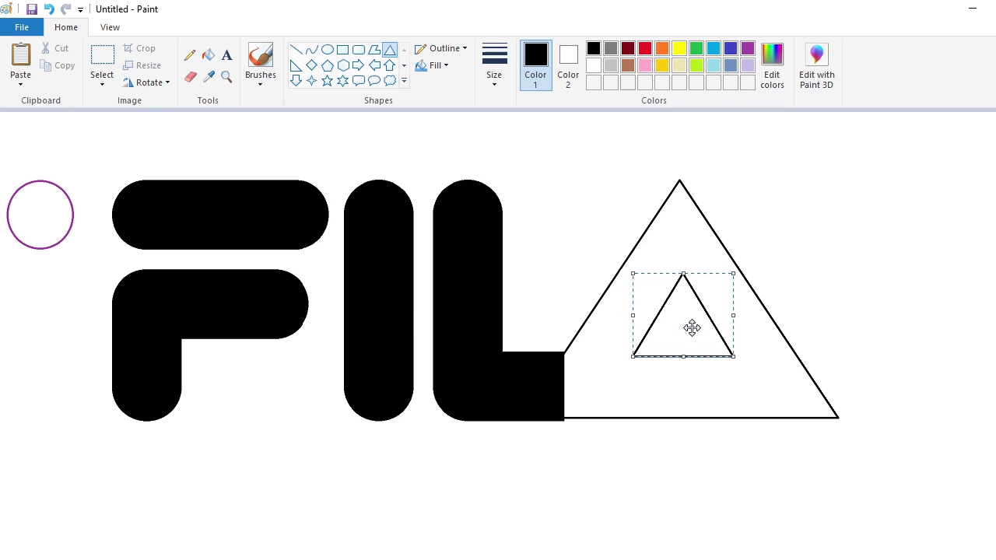
{"action": "mouse_move", "coordinate": [682, 306]}
{"action": "left_mouse_down"}
{"action": "mouse_move", "coordinate": [681, 219]}
{"action": "mouse_move", "coordinate": [679, 314]}
{"action": "left_mouse_up"}
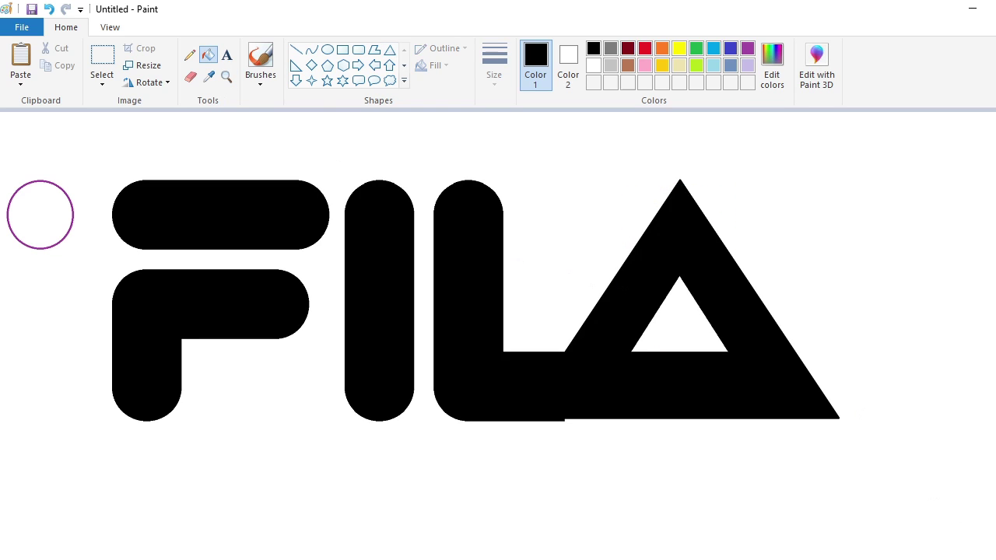
Place a copy of the purple circle over the triangle's apex, level with the letter tops, and erase the black triangle with white fill
{"action": "scroll", "coordinate": [161, 234], "scroll_direction": "up", "scroll_amount": 1}
{"action": "scroll", "coordinate": [160, 233], "scroll_direction": "right", "scroll_amount": 5}
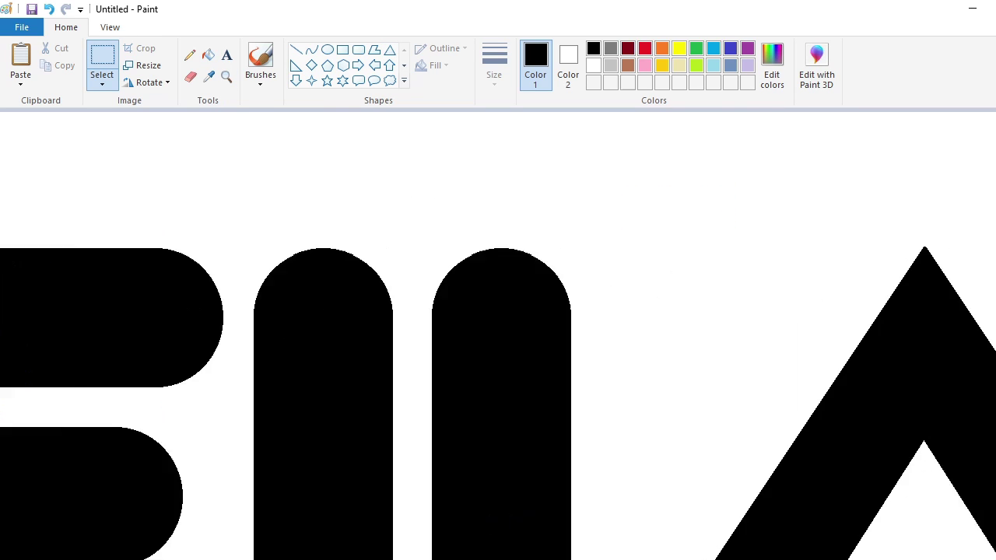
{"action": "key", "text": "ctrl+v"}
{"action": "left_click_drag", "start_coordinate": [70, 194], "coordinate": [566, 311]}
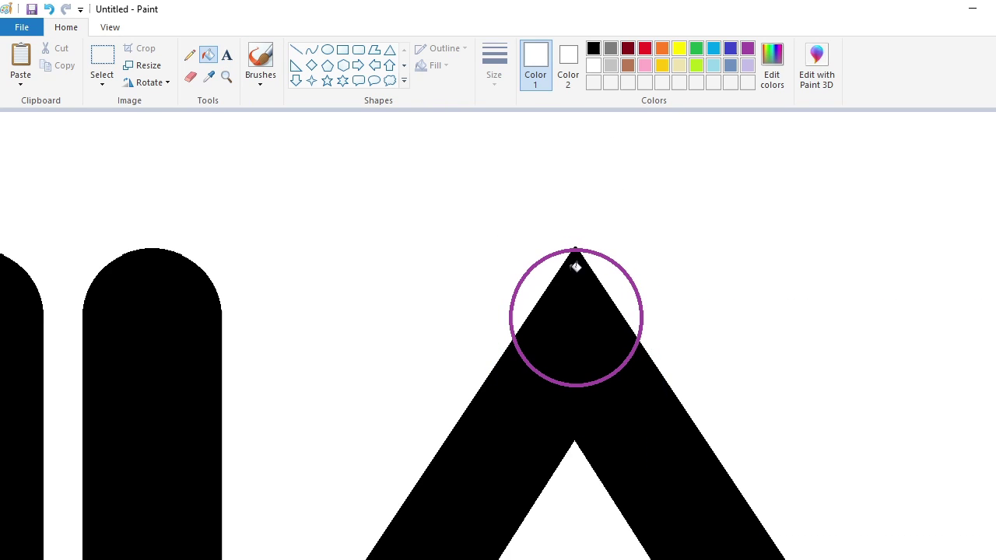
{"action": "left_click", "coordinate": [575, 267]}
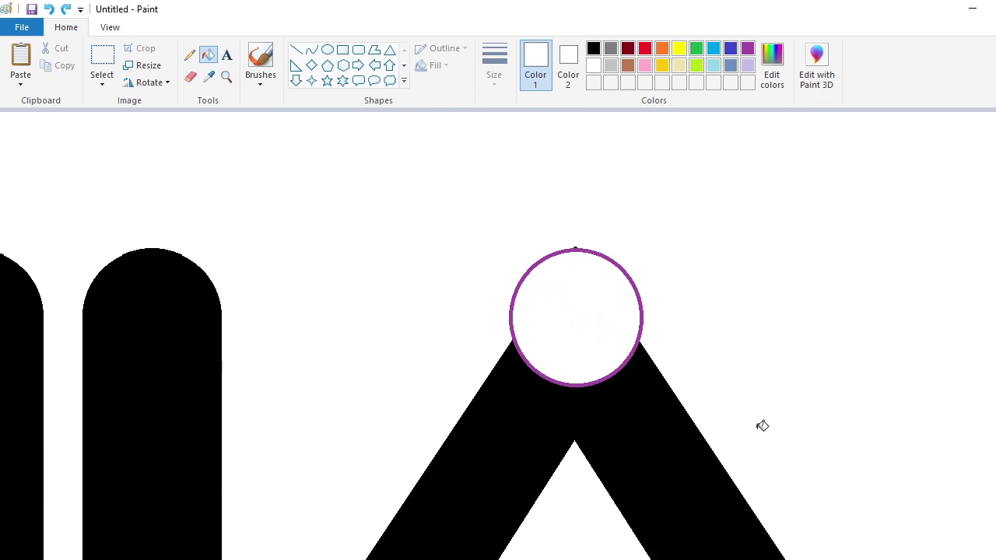
{"action": "scroll", "coordinate": [544, 389], "scroll_direction": "down", "scroll_amount": 3}
{"action": "left_click", "coordinate": [190, 76]}
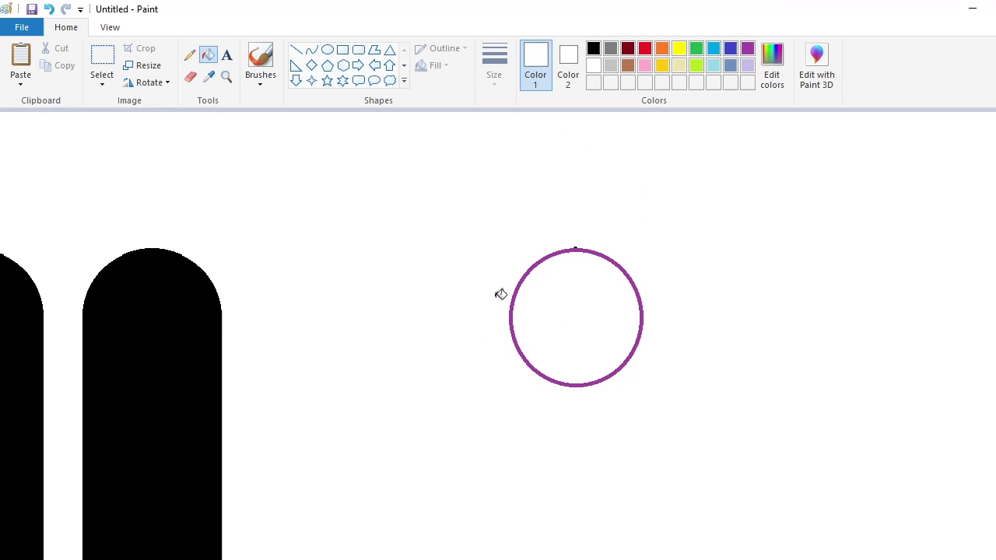
Draw a black triangle outline and stretch it wider and taller so its peak encloses the purple circle
{"action": "left_click", "coordinate": [593, 49]}
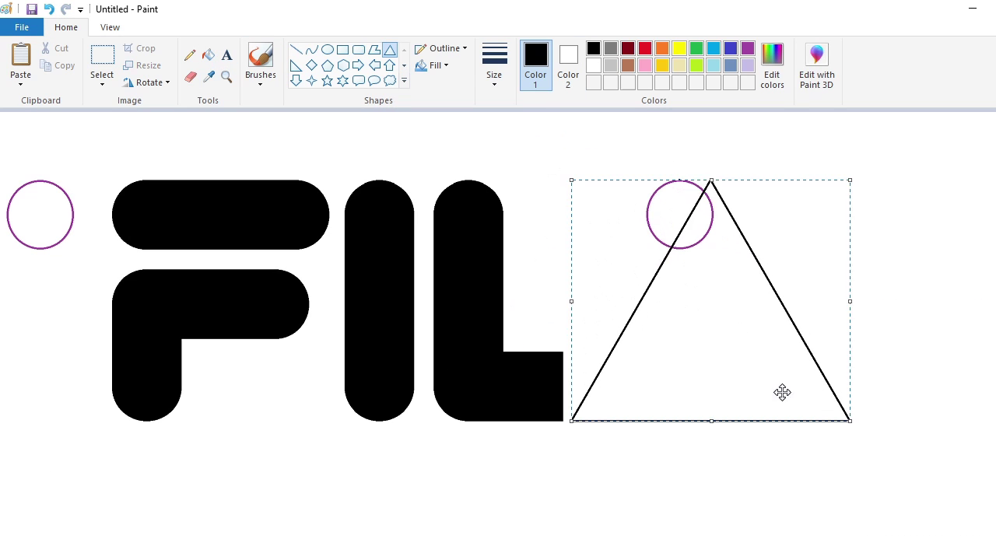
{"action": "left_click_drag", "start_coordinate": [571, 300], "coordinate": [534, 298]}
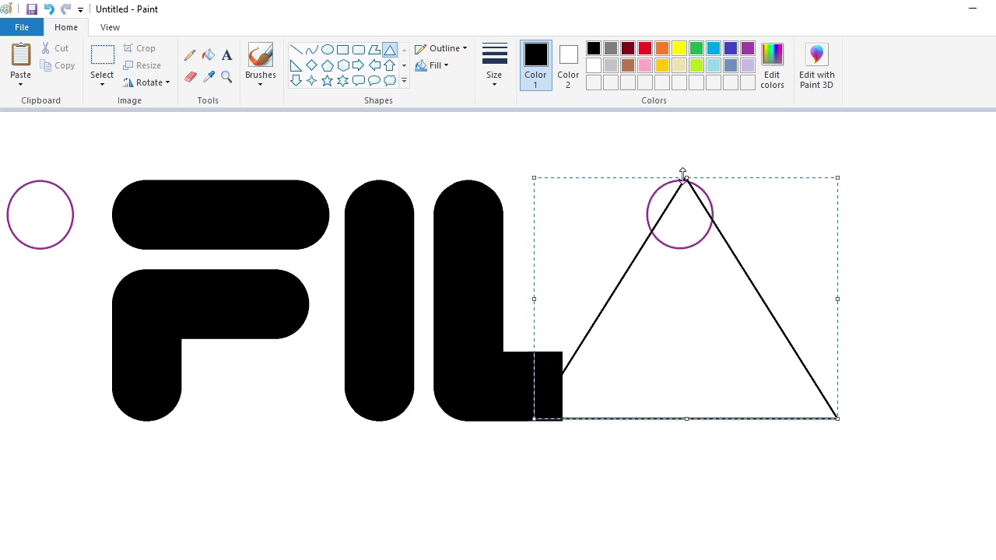
{"action": "left_click_drag", "start_coordinate": [682, 170], "coordinate": [682, 149]}
{"action": "left_click_drag", "start_coordinate": [835, 285], "coordinate": [853, 285]}
{"action": "left_click_drag", "start_coordinate": [762, 300], "coordinate": [759, 302]}
{"action": "left_click_drag", "start_coordinate": [680, 149], "coordinate": [680, 153]}
{"action": "key", "text": "Right"}
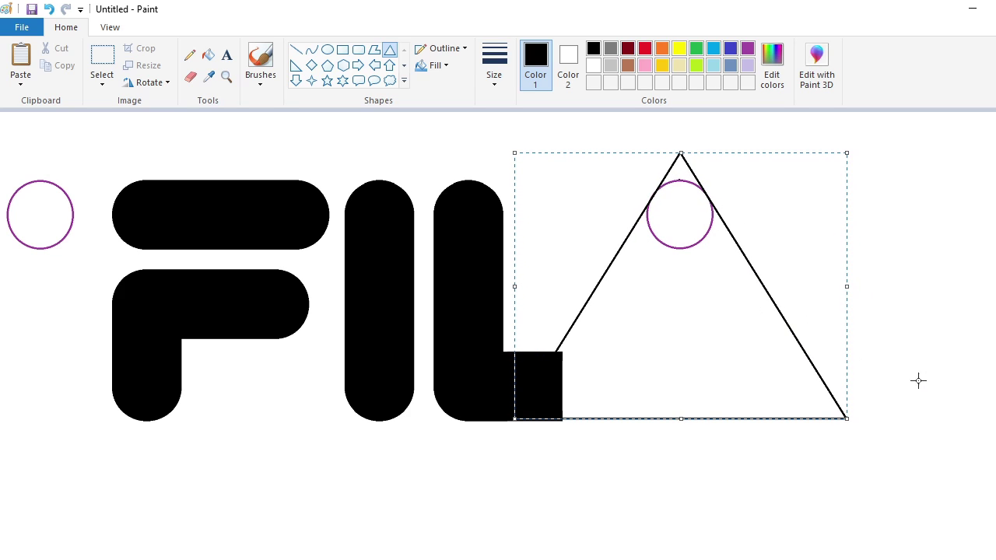
Lower the triangle onto the letters' baseline and widen it slightly so its sides touch the purple circle symmetrically
{"action": "key", "text": "Down"}
{"action": "key", "text": "Down"}
{"action": "key", "text": "Left"}
{"action": "key", "text": "Left"}
{"action": "key", "text": "Left"}
{"action": "left_click_drag", "start_coordinate": [845, 286], "coordinate": [851, 287]}
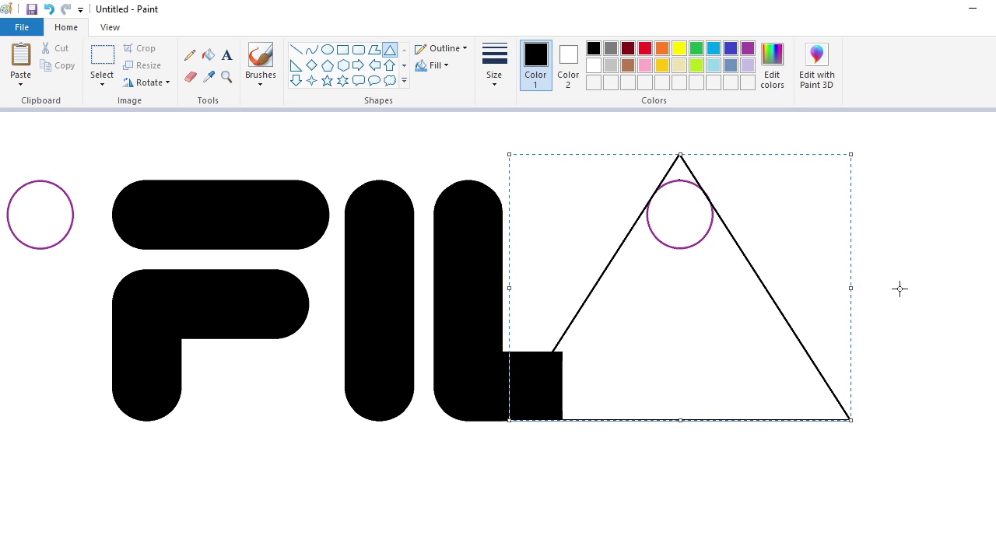
Draw a smaller black triangle outline centred below the purple circle, base level with the L's foot, and fill the area around it black
{"action": "left_click", "coordinate": [933, 336]}
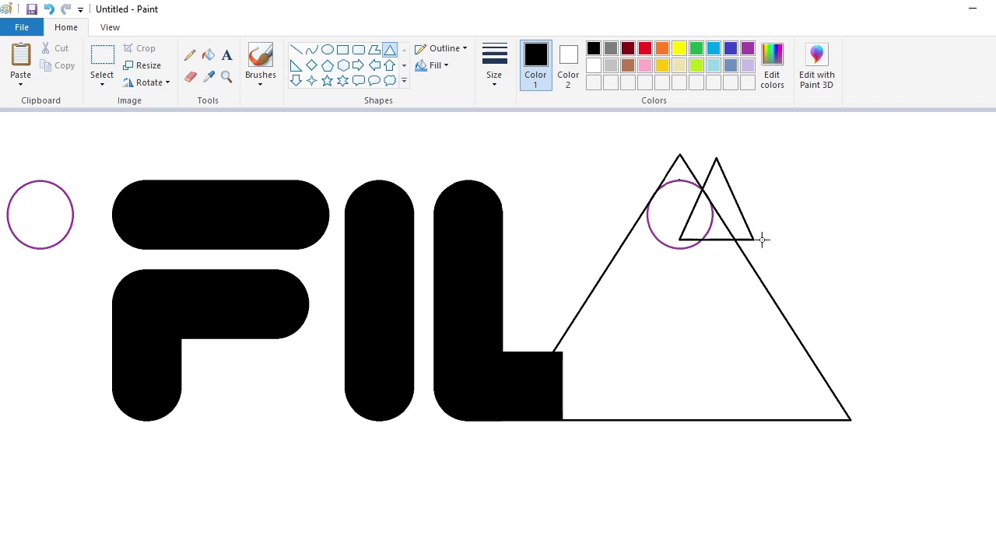
{"action": "left_click_drag", "start_coordinate": [762, 239], "coordinate": [730, 236]}
{"action": "key", "text": "Down"}
{"action": "key", "text": "Down"}
{"action": "key", "text": "Down"}
{"action": "key", "text": "Down"}
{"action": "key", "text": "Down"}
{"action": "key", "text": "Down"}
{"action": "key", "text": "Down"}
{"action": "key", "text": "Down"}
{"action": "key", "text": "Down"}
{"action": "key", "text": "Down"}
{"action": "key", "text": "Down"}
{"action": "key", "text": "Down"}
{"action": "key", "text": "Down"}
{"action": "key", "text": "Down"}
{"action": "key", "text": "Down"}
{"action": "key", "text": "Down"}
{"action": "key", "text": "Down"}
{"action": "key", "text": "Down"}
{"action": "key", "text": "Down"}
{"action": "key", "text": "Down"}
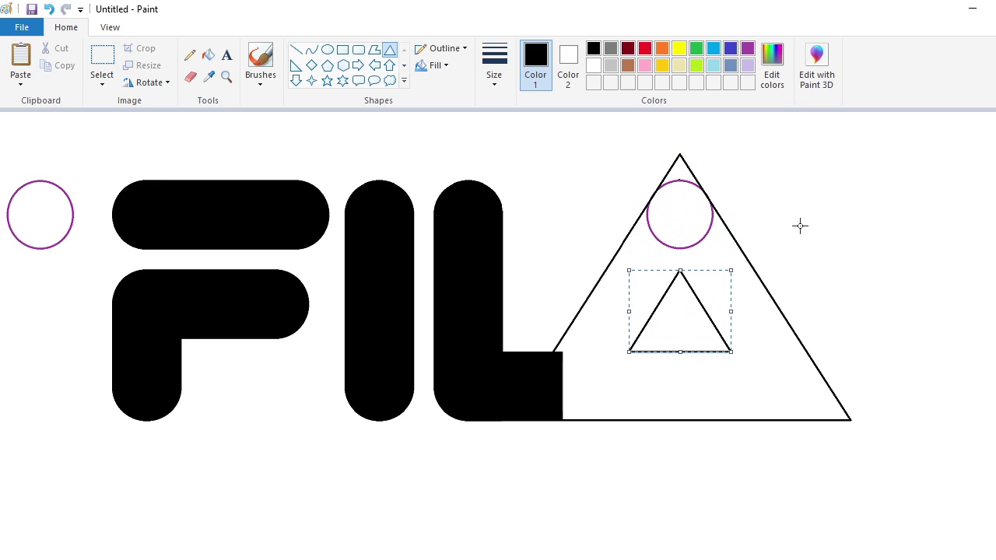
{"action": "left_click", "coordinate": [697, 220]}
{"action": "left_click", "coordinate": [698, 221]}
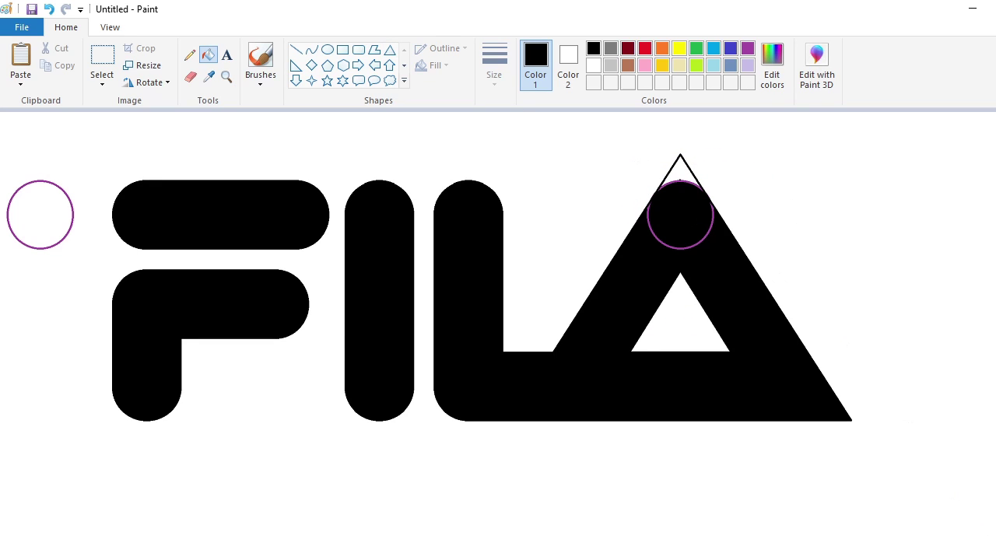
Fill the pointed tip above the purple circle white and blacken the circle's outline to round the A's peak
{"action": "key", "text": "ctrl+Page_Up"}
{"action": "left_click", "coordinate": [102, 62]}
{"action": "left_click_drag", "start_coordinate": [432, 233], "coordinate": [595, 431]}
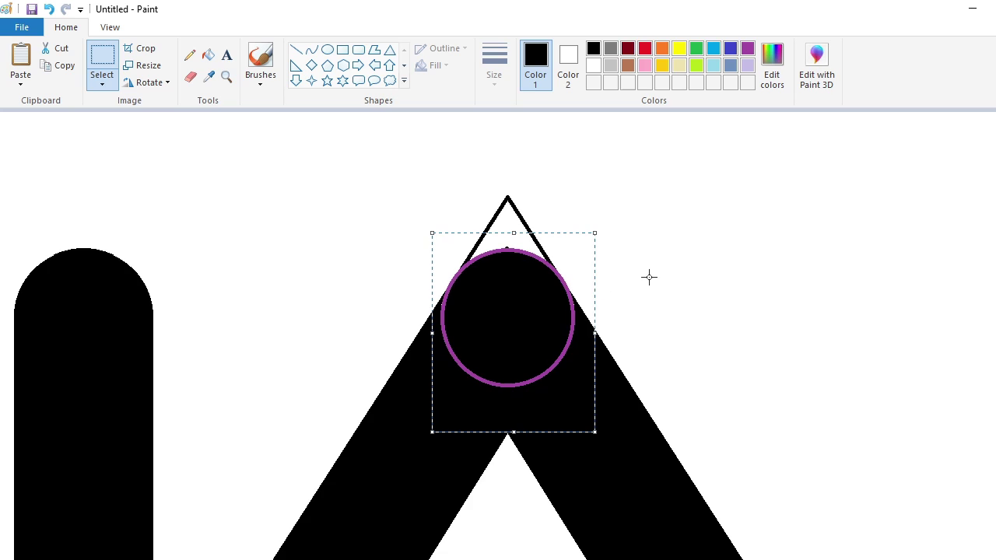
{"action": "left_click", "coordinate": [208, 54]}
{"action": "left_click", "coordinate": [502, 222]}
{"action": "right_click", "coordinate": [502, 221]}
{"action": "left_click", "coordinate": [572, 333]}
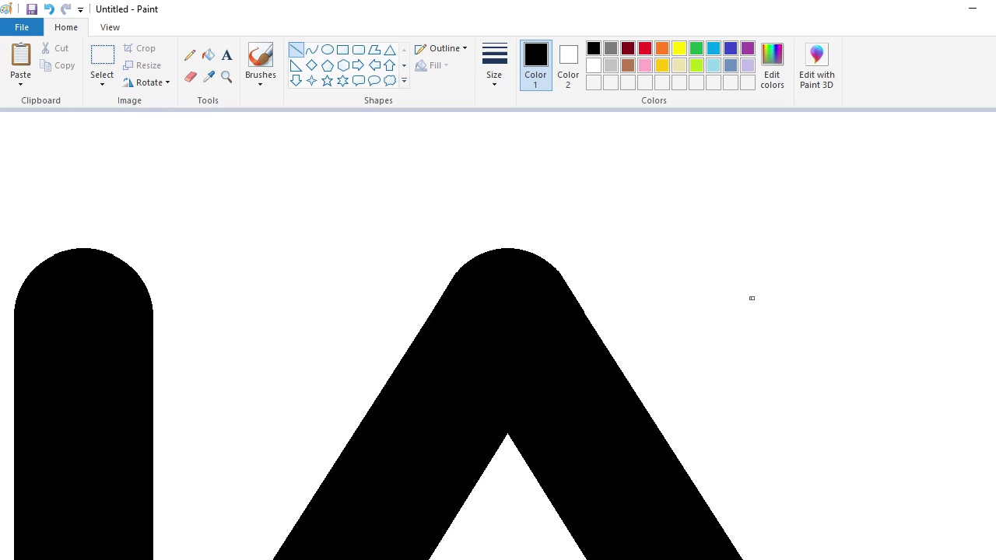
Place a copy of the purple circle on the baseline inside the A's outer lower-right corner and round the corner along it
{"action": "key", "text": "ctrl+Page_Down"}
{"action": "left_click", "coordinate": [102, 56]}
{"action": "left_click_drag", "start_coordinate": [1, 169], "coordinate": [92, 276]}
{"action": "key", "text": "ctrl+c"}
{"action": "key", "text": "ctrl+Page_Up"}
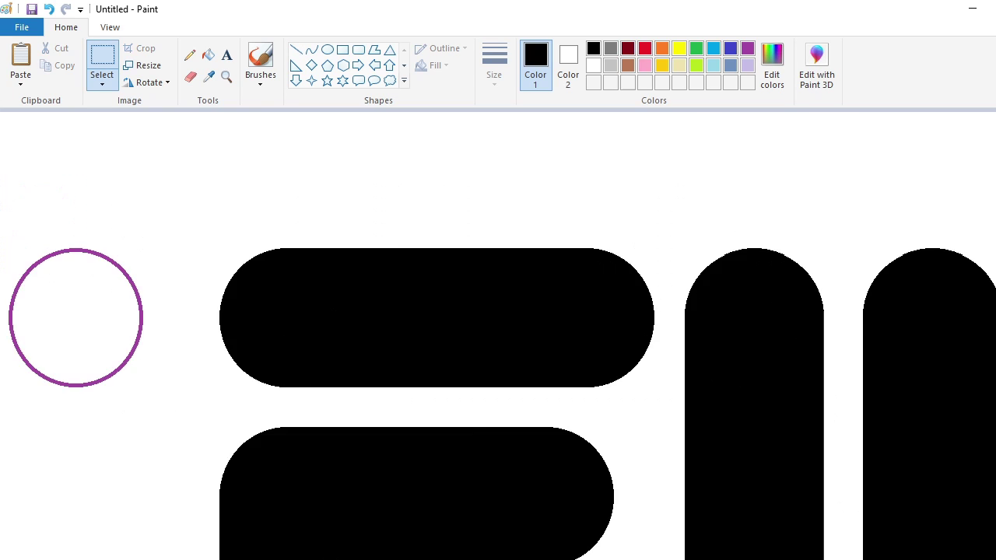
{"action": "key", "text": "ctrl+v"}
{"action": "left_click_drag", "start_coordinate": [115, 225], "coordinate": [643, 349]}
{"action": "key", "text": "Right"}
{"action": "key", "text": "Right"}
{"action": "key", "text": "Right"}
{"action": "key", "text": "Right"}
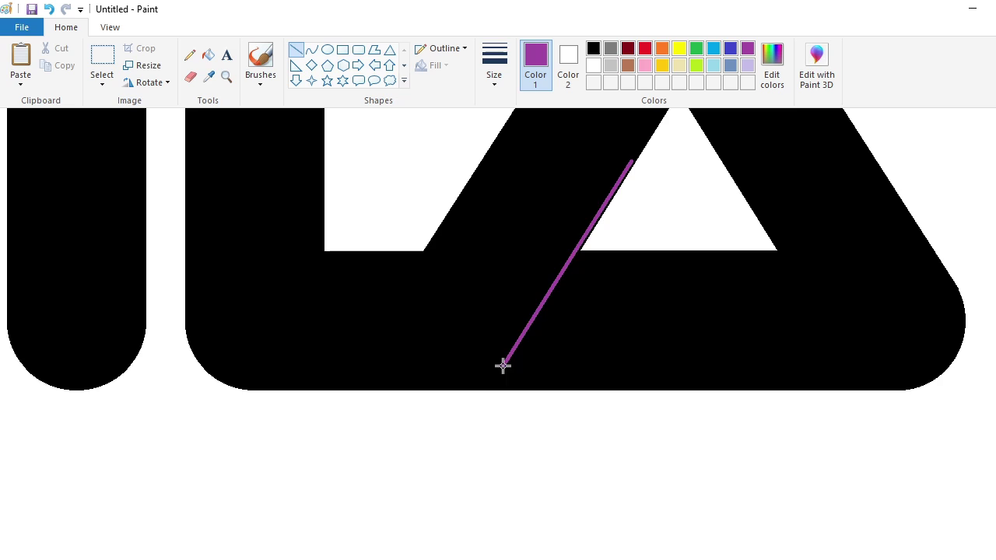
Align a purple diagonal line with the inner triangle's left edge down to the baseline and recolour it white
{"action": "left_click_drag", "start_coordinate": [567, 263], "coordinate": [553, 294]}
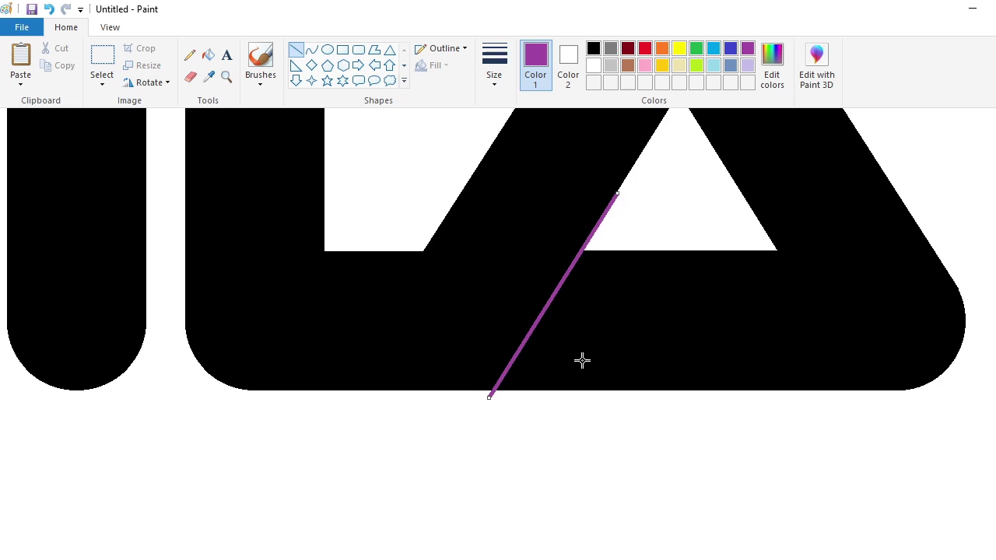
{"action": "left_click", "coordinate": [593, 66]}
{"action": "left_click", "coordinate": [529, 335]}
Paste the purple circle into the A's crossbar and nudge it left until it touches the white diagonal
{"action": "key", "text": "ctrl+v"}
{"action": "left_click_drag", "start_coordinate": [101, 203], "coordinate": [658, 322]}
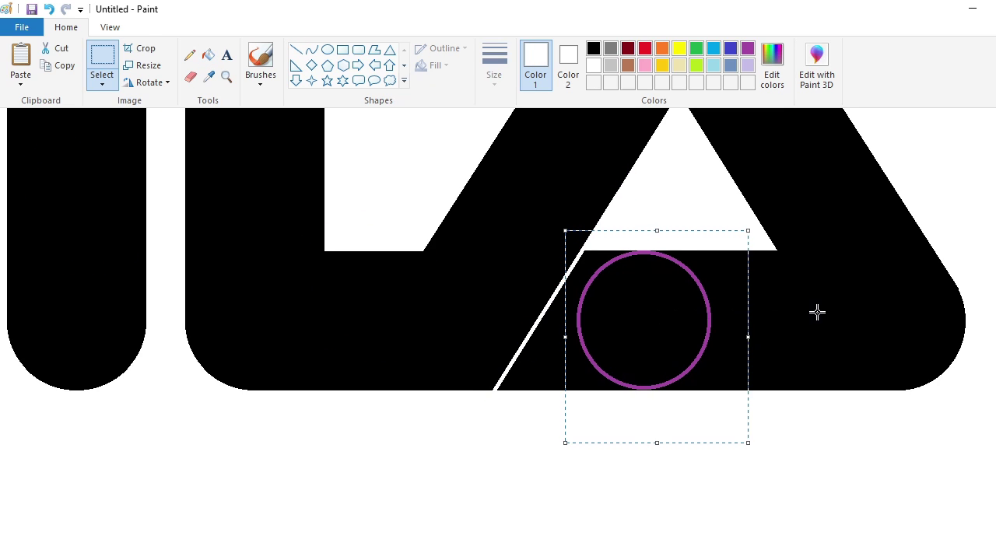
{"action": "key", "text": "Left"}
{"action": "key", "text": "Left"}
{"action": "key", "text": "Left"}
{"action": "key", "text": "Left"}
{"action": "key", "text": "Left"}
{"action": "key", "text": "Left"}
{"action": "key", "text": "Left"}
{"action": "key", "text": "Left"}
{"action": "key", "text": "Left"}
{"action": "key", "text": "Left"}
{"action": "key", "text": "Left"}
{"action": "key", "text": "Left"}
{"action": "key", "text": "Left"}
{"action": "key", "text": "Left"}
{"action": "key", "text": "Left"}
Fill the area below the circle's left side white and draw a white line along the inner triangle's base
{"action": "left_click", "coordinate": [208, 54]}
{"action": "left_click", "coordinate": [596, 255]}
{"action": "key", "text": "ctrl+z"}
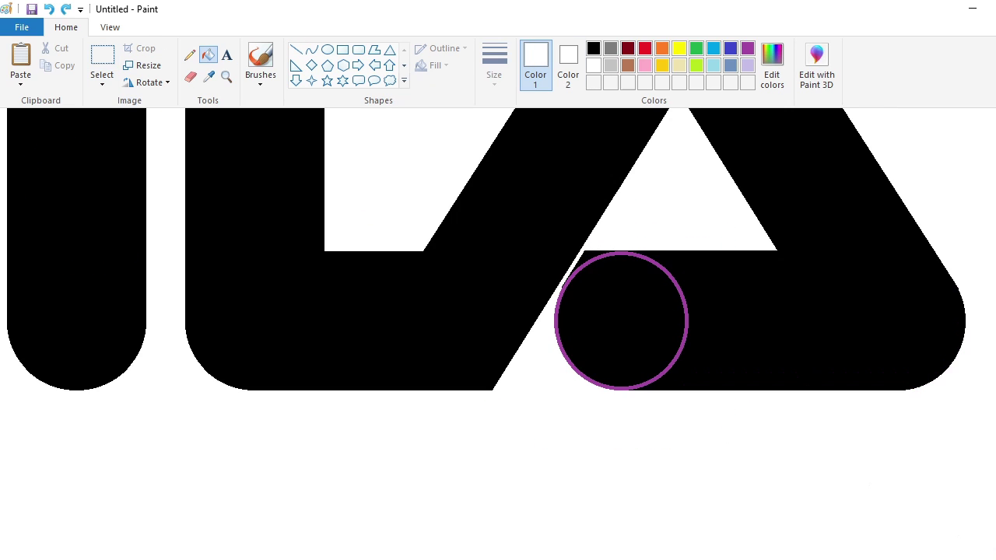
{"action": "scroll", "coordinate": [596, 247], "scroll_direction": "up", "scroll_amount": 1}
{"action": "left_click", "coordinate": [296, 49]}
{"action": "scroll", "coordinate": [556, 251], "scroll_direction": "left", "scroll_amount": 3}
{"action": "left_click_drag", "start_coordinate": [700, 387], "coordinate": [707, 388]}
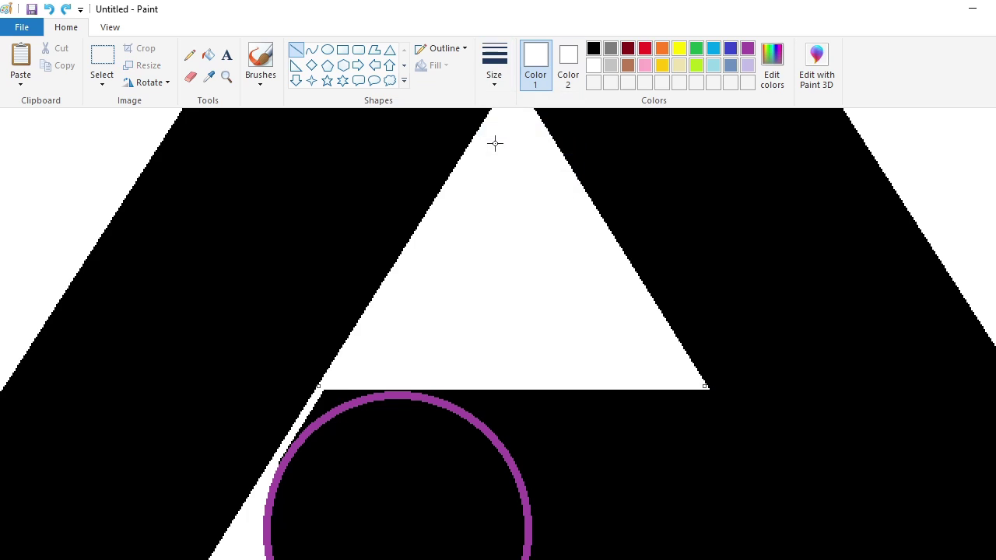
Fill the black sliver outside the circle white and the circle's outline black to round the crossbar's left end
{"action": "left_click", "coordinate": [208, 54]}
{"action": "left_click", "coordinate": [339, 395]}
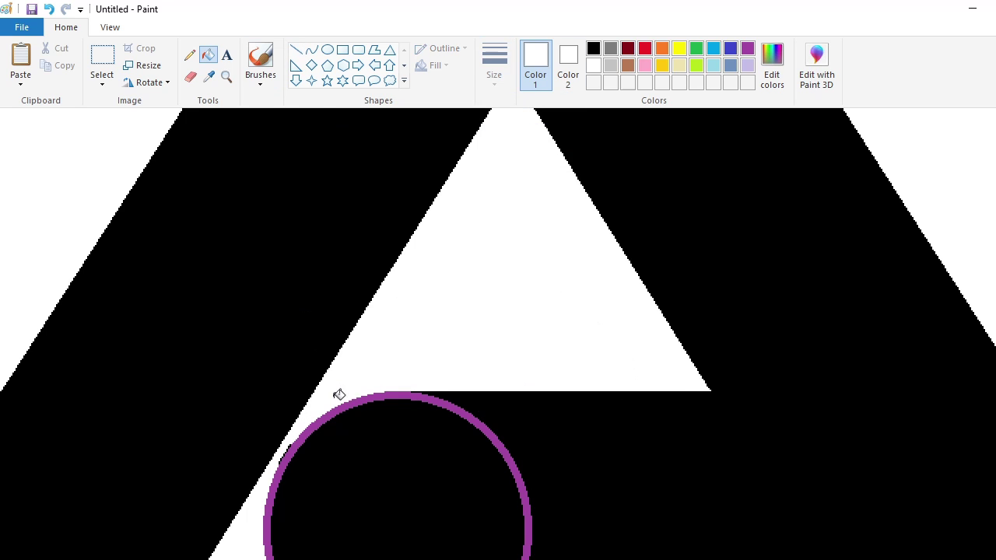
{"action": "left_click", "coordinate": [593, 48]}
{"action": "left_click", "coordinate": [521, 460]}
{"action": "scroll", "coordinate": [947, 532], "scroll_direction": "down", "scroll_amount": 3}
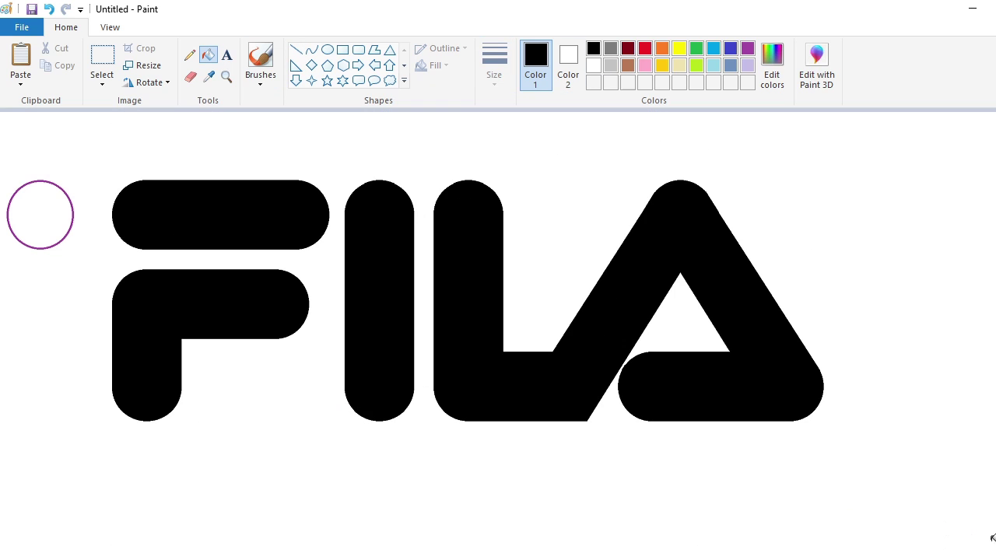
Place a copy of the purple circle where the A's left diagonal meets the baseline and round that corner along it
{"action": "scroll", "coordinate": [602, 452], "scroll_direction": "up", "scroll_amount": 1}
{"action": "key", "text": "ctrl+v"}
{"action": "left_click_drag", "start_coordinate": [114, 239], "coordinate": [564, 357]}
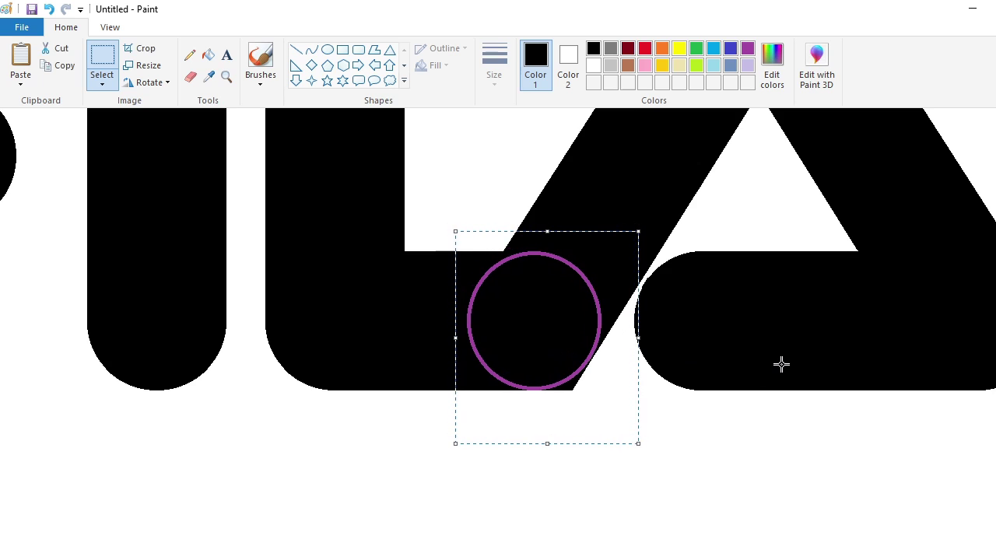
{"action": "left_click", "coordinate": [208, 55]}
{"action": "left_click", "coordinate": [582, 366]}
{"action": "scroll", "coordinate": [871, 487], "scroll_direction": "down", "scroll_amount": 3}
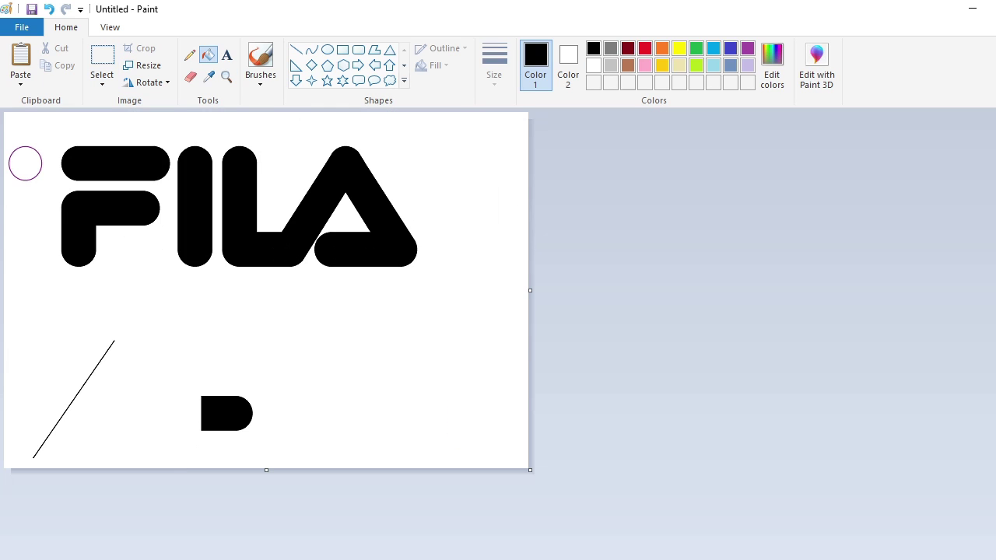
Draw a small purple circle in the white space beneath the F's lower arm
{"action": "scroll", "coordinate": [650, 514], "scroll_direction": "up", "scroll_amount": 4}
{"action": "scroll", "coordinate": [649, 513], "scroll_direction": "down", "scroll_amount": 4}
{"action": "left_click", "coordinate": [327, 50]}
{"action": "left_click", "coordinate": [747, 48]}
{"action": "left_click", "coordinate": [494, 64]}
{"action": "left_click_drag", "start_coordinate": [253, 245], "coordinate": [297, 291]}
{"action": "left_click", "coordinate": [527, 137]}
{"action": "mouse_move", "coordinate": [278, 274]}
{"action": "left_mouse_down"}
{"action": "mouse_move", "coordinate": [231, 259]}
{"action": "mouse_move", "coordinate": [430, 391]}
{"action": "left_mouse_up"}
Place a copy of the small purple circle in the F's inner corner and round the corner with black fill
{"action": "left_click", "coordinate": [102, 54]}
{"action": "left_click_drag", "start_coordinate": [366, 333], "coordinate": [507, 471]}
{"action": "key", "text": "ctrl+c"}
{"action": "key", "text": "ctrl+v"}
{"action": "left_click_drag", "start_coordinate": [70, 171], "coordinate": [242, 253]}
{"action": "left_click", "coordinate": [207, 55]}
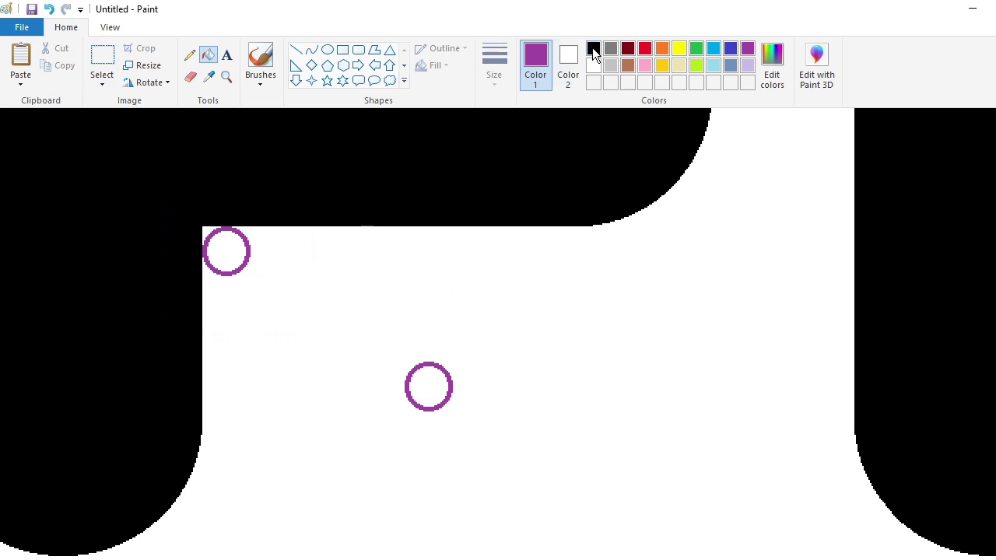
{"action": "left_click", "coordinate": [594, 48]}
{"action": "scroll", "coordinate": [837, 494], "scroll_direction": "down", "scroll_amount": 4}
Place a copy of the small circle in the L's inner corner and round it by filling black behind and white inside
{"action": "scroll", "coordinate": [837, 494], "scroll_direction": "up", "scroll_amount": 2}
{"action": "scroll", "coordinate": [505, 529], "scroll_direction": "down", "scroll_amount": 3}
{"action": "scroll", "coordinate": [505, 529], "scroll_direction": "right", "scroll_amount": 5}
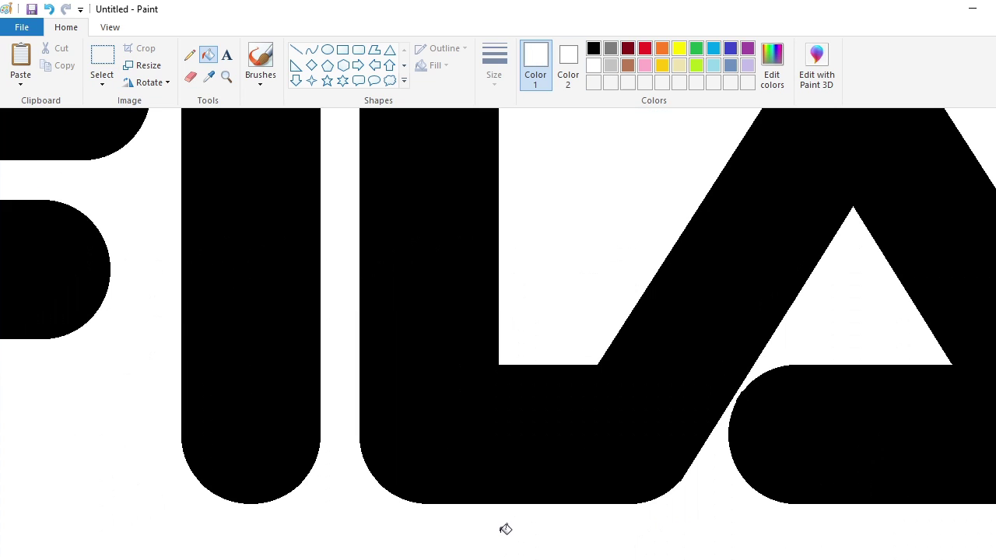
{"action": "key", "text": "ctrl+v"}
{"action": "left_click_drag", "start_coordinate": [60, 160], "coordinate": [554, 374]}
{"action": "left_click", "coordinate": [207, 54]}
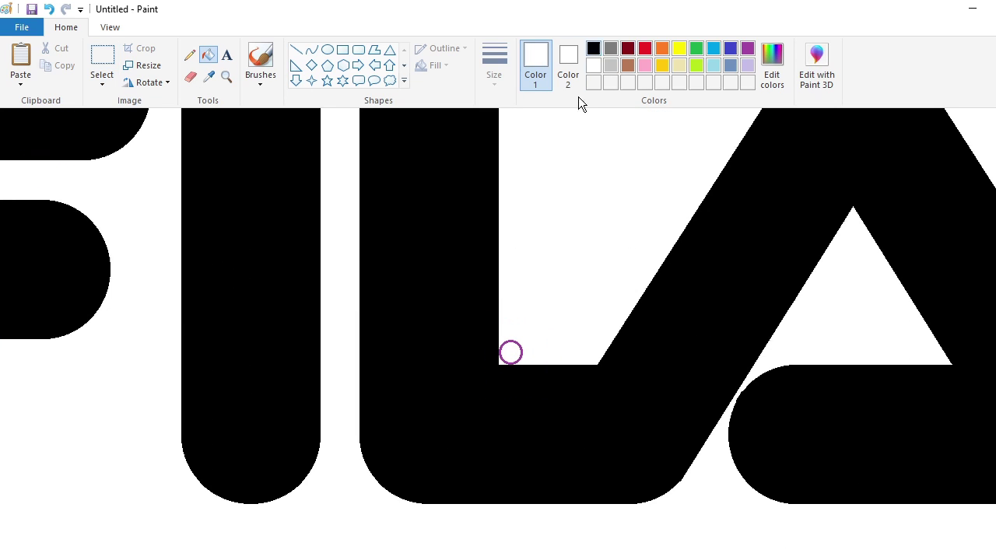
{"action": "left_click", "coordinate": [520, 352]}
Try to round the A's inner lower-right corner with a copy of the small circle, and undo the attempt
{"action": "scroll", "coordinate": [523, 349], "scroll_direction": "right", "scroll_amount": 5}
{"action": "key", "text": "ctrl+v"}
{"action": "left_click_drag", "start_coordinate": [35, 148], "coordinate": [646, 360]}
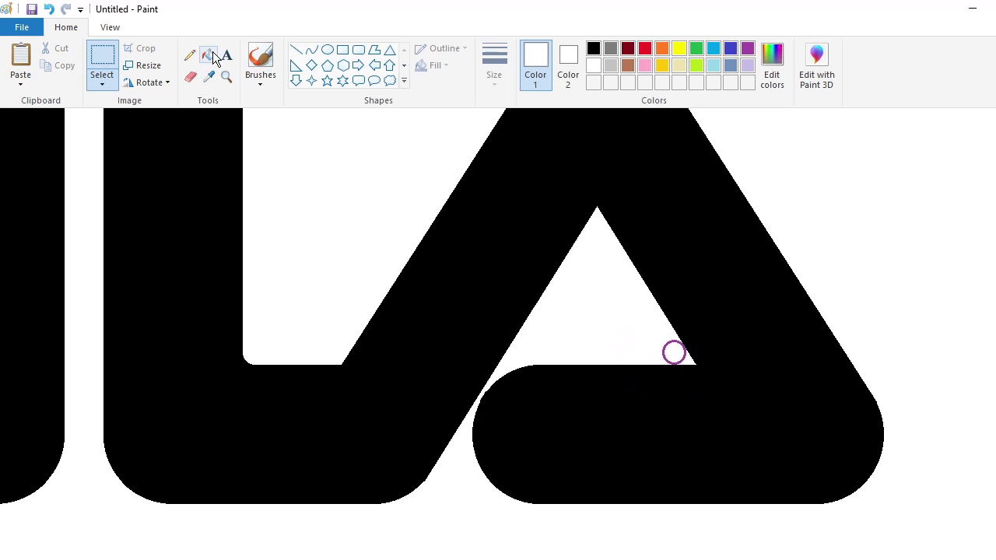
{"action": "left_click", "coordinate": [208, 55]}
{"action": "left_click", "coordinate": [593, 48]}
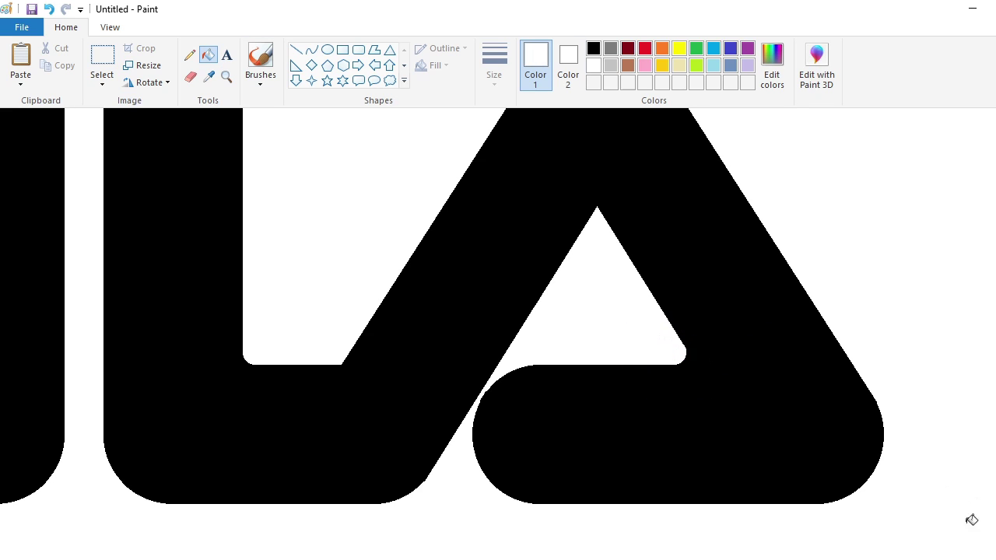
{"action": "scroll", "coordinate": [972, 520], "scroll_direction": "down", "scroll_amount": 3}
{"action": "scroll", "coordinate": [790, 525], "scroll_direction": "up", "scroll_amount": 5}
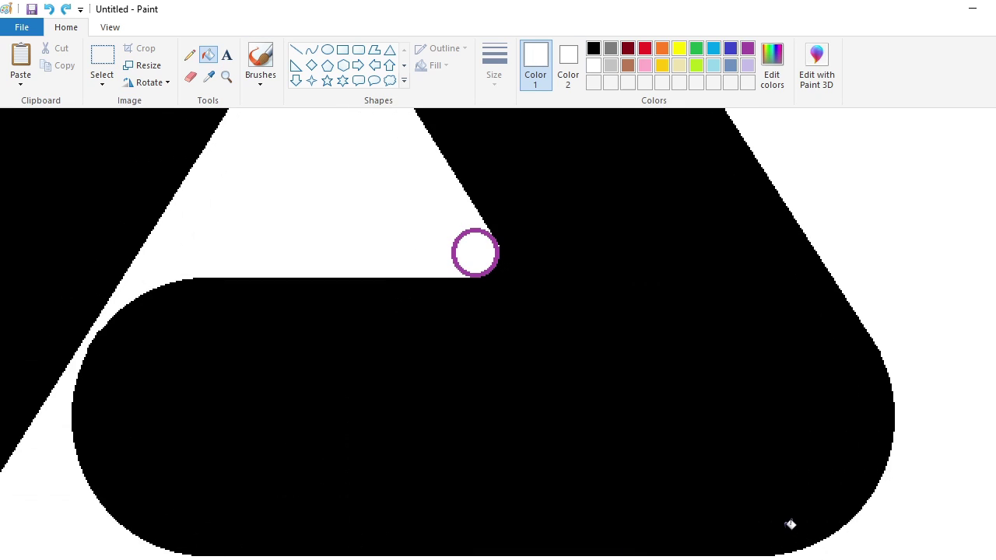
{"action": "key", "text": "ctrl+z"}
{"action": "key", "text": "ctrl+z"}
{"action": "key", "text": "ctrl+z"}
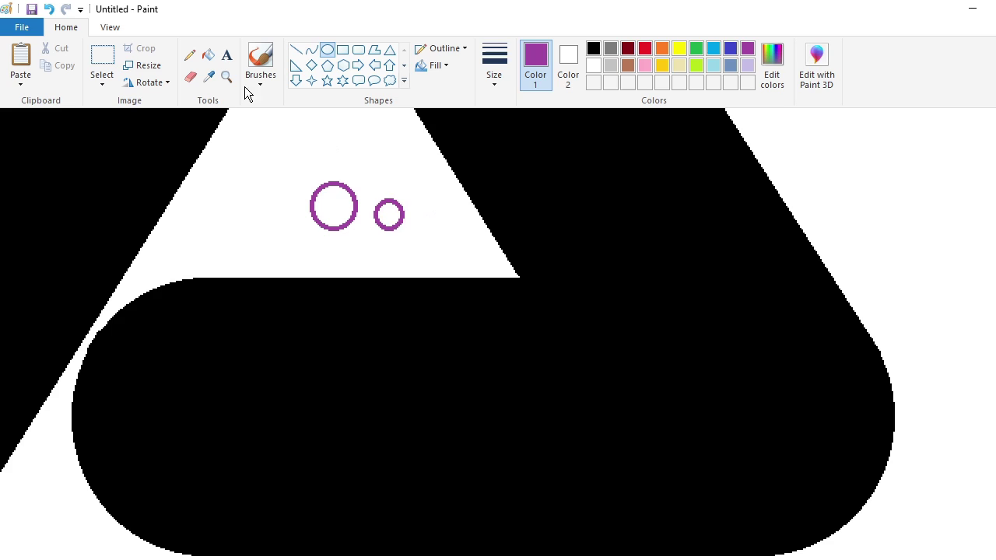
Place a copy of the smaller purple circle in the A's inner lower-right corner and round the corner with black fill
{"action": "key", "text": "ctrl+v"}
{"action": "left_click_drag", "start_coordinate": [32, 140], "coordinate": [489, 261]}
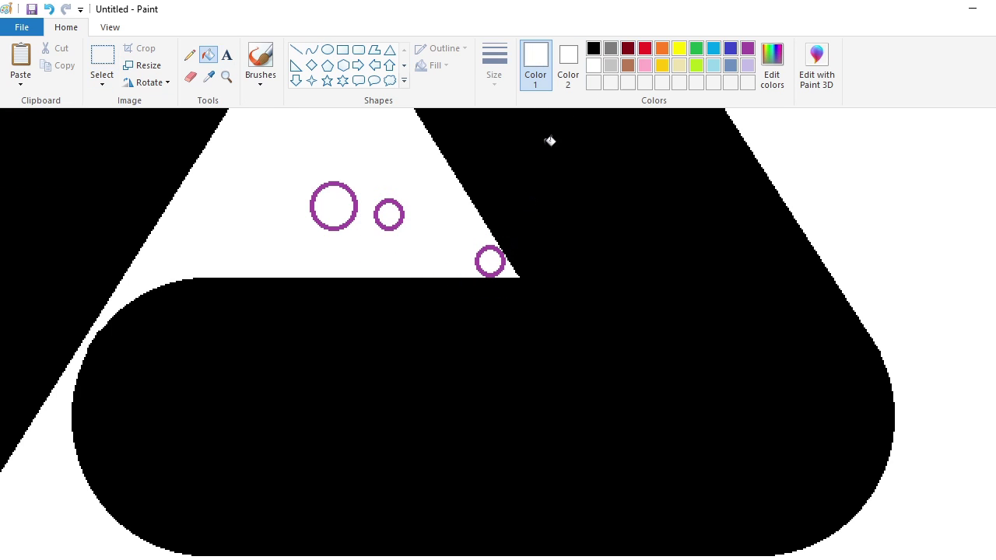
{"action": "scroll", "coordinate": [506, 249], "scroll_direction": "down", "scroll_amount": 3}
{"action": "scroll", "coordinate": [506, 249], "scroll_direction": "up", "scroll_amount": 2}
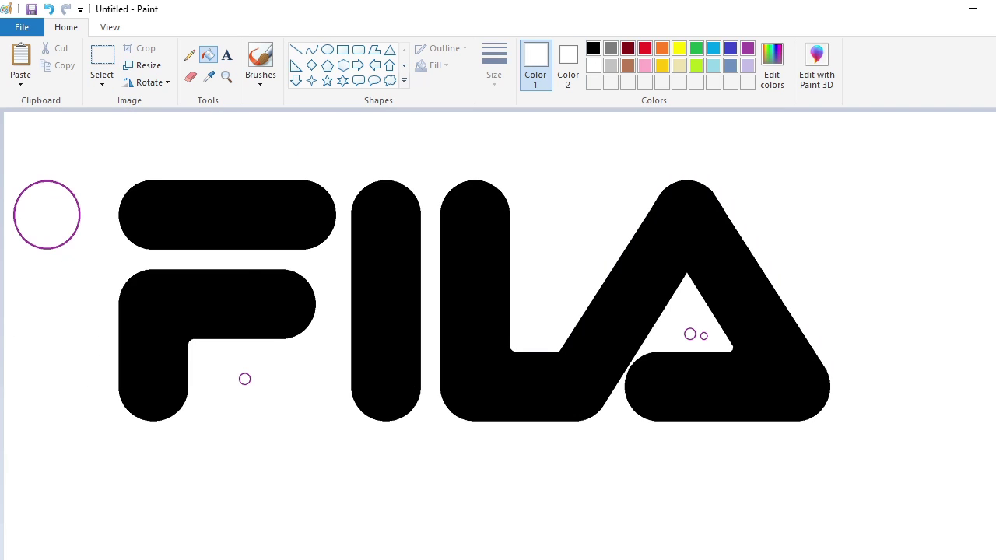
Place the larger of the small circles where the L's foot meets the A's diagonal and round that corner with black fill
{"action": "scroll", "coordinate": [371, 340], "scroll_direction": "up", "scroll_amount": 2}
{"action": "left_click", "coordinate": [102, 62]}
{"action": "left_click_drag", "start_coordinate": [689, 310], "coordinate": [791, 409]}
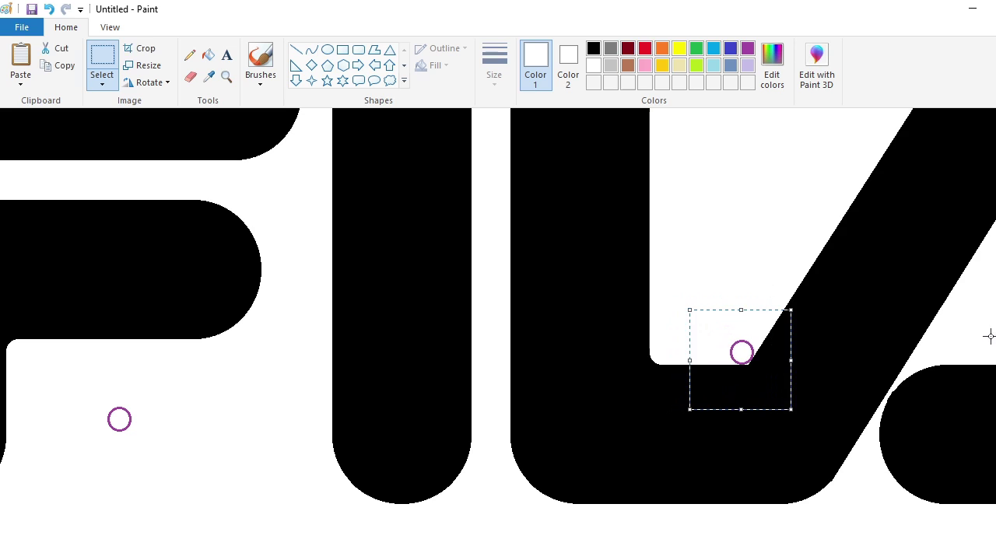
{"action": "scroll", "coordinate": [989, 336], "scroll_direction": "up", "scroll_amount": 2}
{"action": "scroll", "coordinate": [498, 335], "scroll_direction": "left", "scroll_amount": 3}
{"action": "left_click", "coordinate": [207, 55]}
{"action": "left_click", "coordinate": [568, 62]}
{"action": "left_click", "coordinate": [593, 48]}
{"action": "left_click", "coordinate": [567, 260]}
{"action": "key", "text": "ctrl+z"}
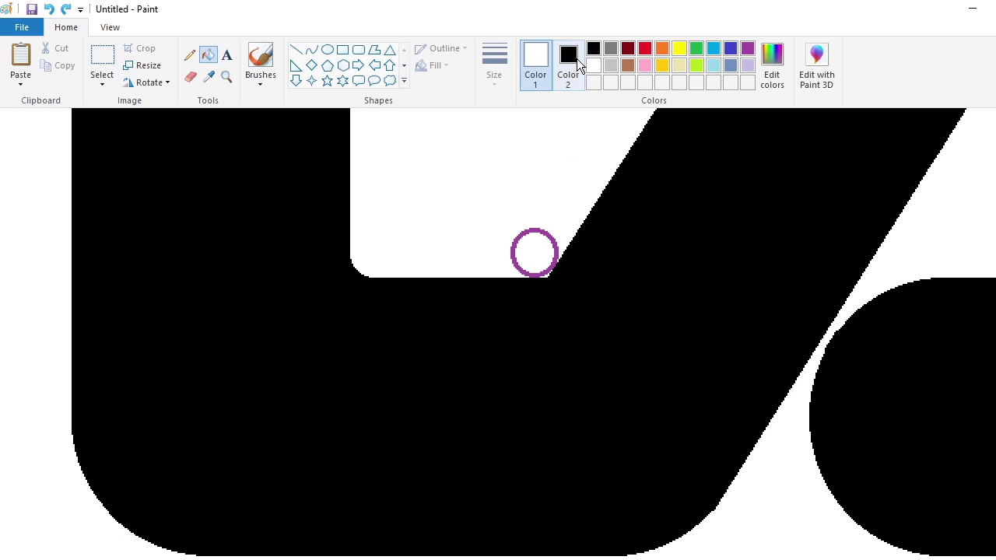
{"action": "left_click", "coordinate": [593, 48]}
{"action": "right_click", "coordinate": [593, 66]}
Copy the rounded end of the A's crossbar to the blank area beside the A and clear the stray piece with white fill
{"action": "scroll", "coordinate": [851, 527], "scroll_direction": "right", "scroll_amount": 5}
{"action": "scroll", "coordinate": [498, 334], "scroll_direction": "down", "scroll_amount": 1}
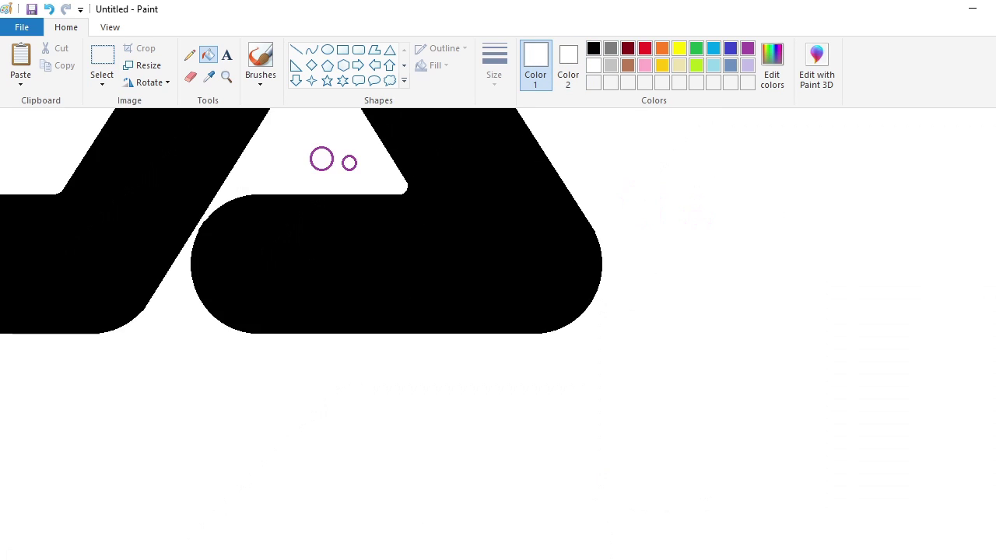
{"action": "left_click", "coordinate": [102, 63]}
{"action": "left_click_drag", "start_coordinate": [350, 389], "coordinate": [860, 270]}
{"action": "left_click", "coordinate": [209, 55]}
{"action": "left_click", "coordinate": [826, 222]}
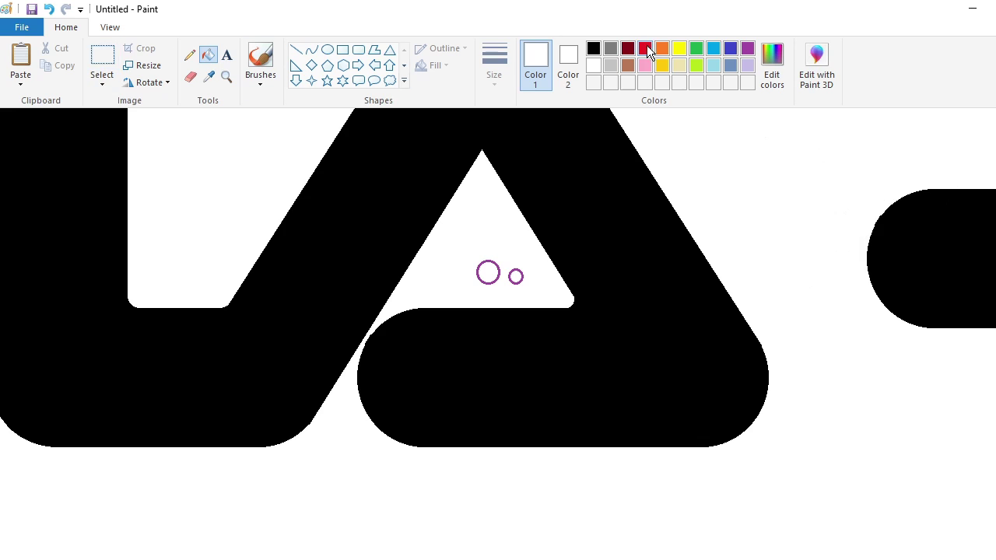
Fill the copied crossbar end red and place a copy over the A's crossbar end, shifted slightly right
{"action": "left_click", "coordinate": [645, 48]}
{"action": "left_click", "coordinate": [918, 257]}
{"action": "left_click", "coordinate": [101, 59]}
{"action": "left_click_drag", "start_coordinate": [833, 167], "coordinate": [995, 357]}
{"action": "left_click_drag", "start_coordinate": [952, 261], "coordinate": [452, 380]}
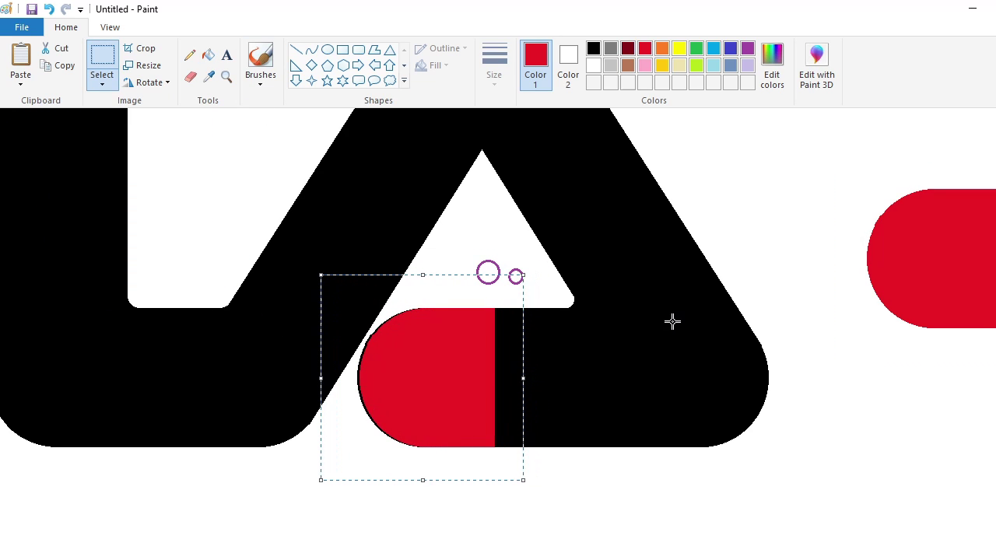
Clear the black sliver outside the red crossbar end and fill the red end black
{"action": "left_click", "coordinate": [208, 55]}
{"action": "left_click", "coordinate": [594, 48]}
{"action": "left_click", "coordinate": [436, 378]}
Draw a larger purple circle, place it in the A's lower-right corner on the baseline, and reshape the outer corner along it
{"action": "left_click", "coordinate": [326, 49]}
{"action": "left_click", "coordinate": [747, 48]}
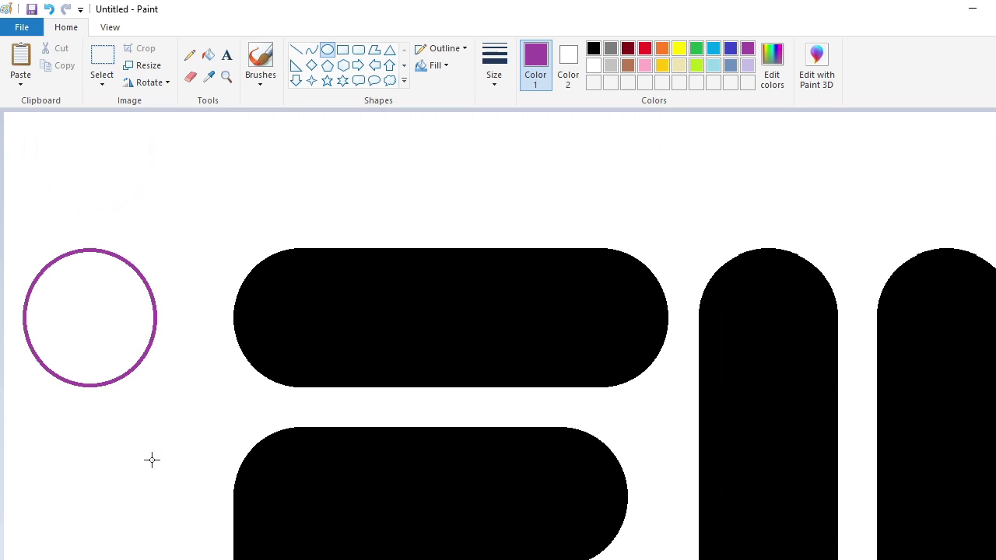
{"action": "left_click_drag", "start_coordinate": [19, 240], "coordinate": [182, 413]}
{"action": "left_click_drag", "start_coordinate": [130, 336], "coordinate": [284, 336]}
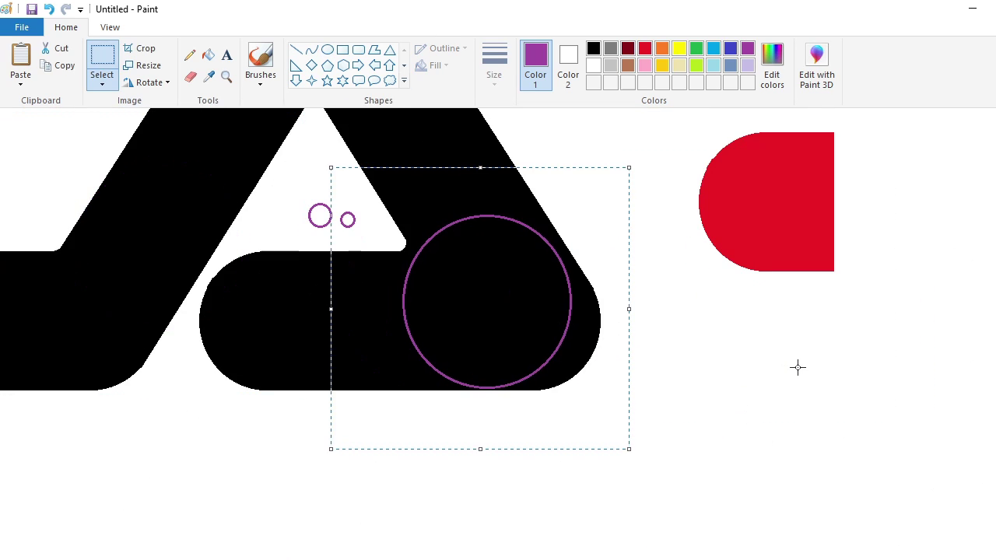
{"action": "left_click", "coordinate": [591, 321]}
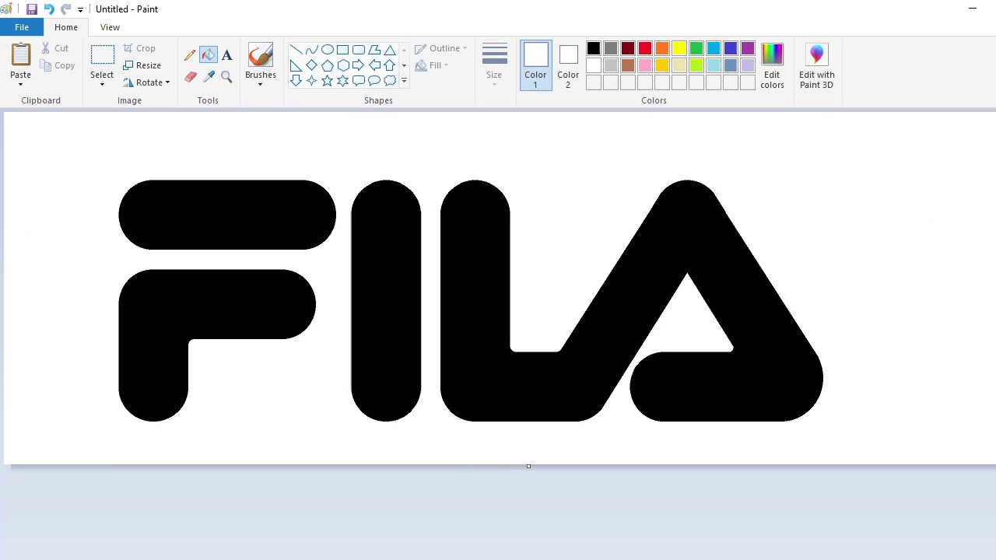
Extend the canvas downward and move the whole FILA lettering slightly right and down to centre it
{"action": "left_click_drag", "start_coordinate": [532, 466], "coordinate": [522, 551]}
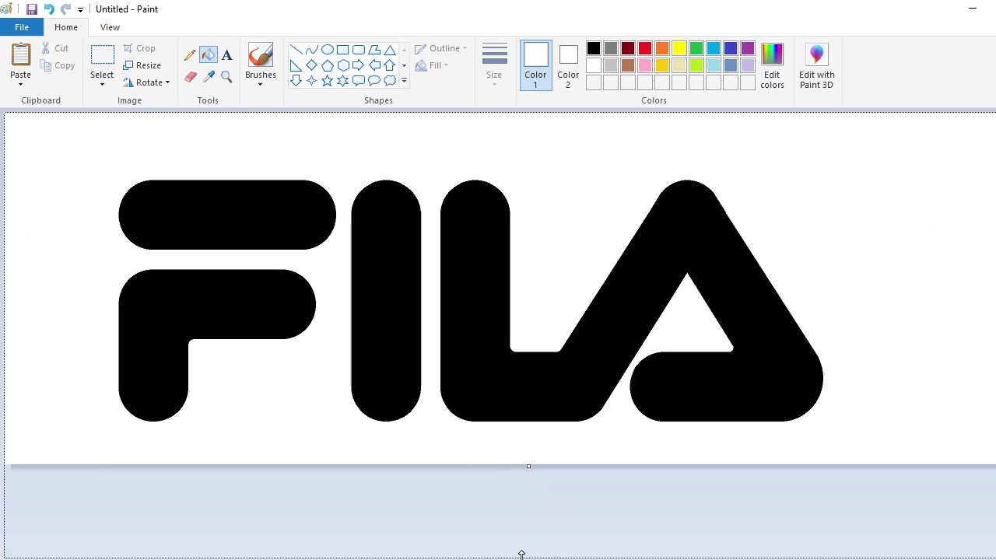
{"action": "left_click", "coordinate": [102, 58]}
{"action": "left_click_drag", "start_coordinate": [98, 170], "coordinate": [829, 441]}
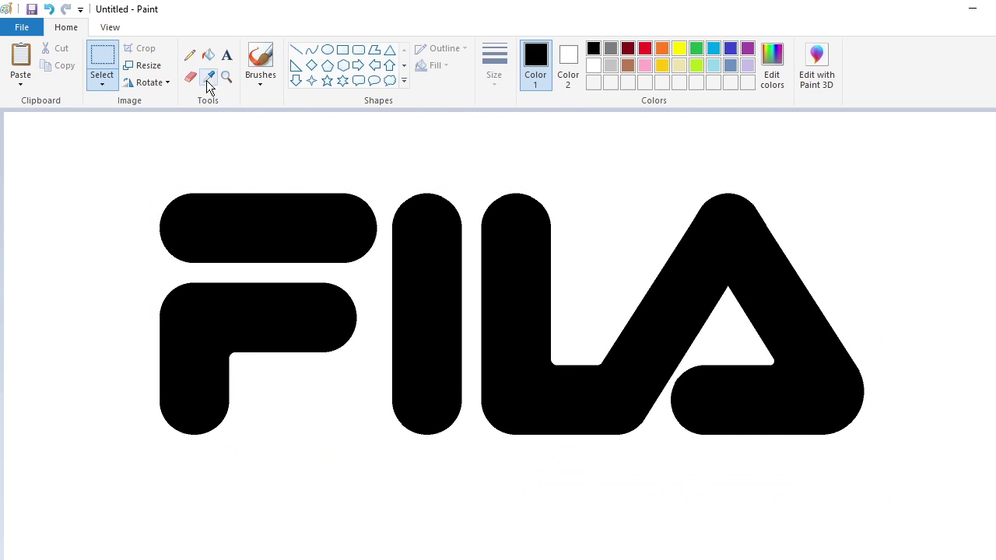
Add a bright red and a dark navy blue as custom colours
{"action": "left_click", "coordinate": [191, 76]}
{"action": "left_click", "coordinate": [645, 48]}
{"action": "left_click", "coordinate": [772, 67]}
{"action": "left_click", "coordinate": [388, 410]}
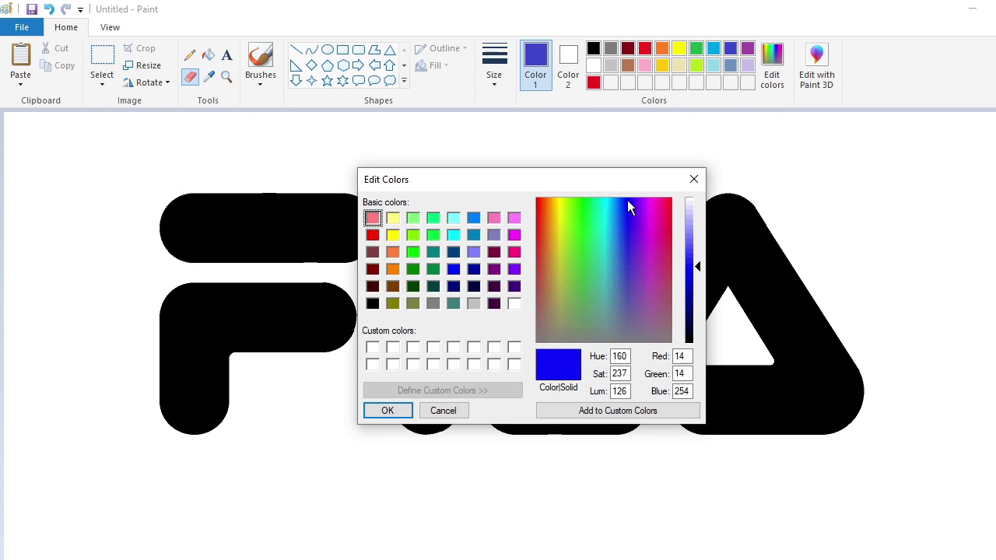
{"action": "left_click", "coordinate": [696, 320]}
{"action": "left_click", "coordinate": [409, 416]}
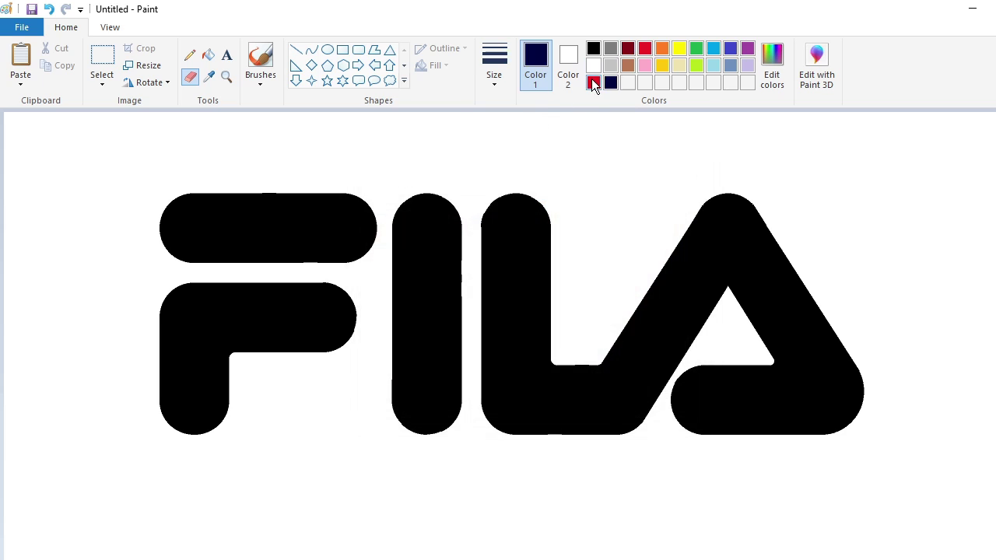
Fill the F's upper bar with the custom red and its lower part with the dark navy
{"action": "left_click", "coordinate": [207, 54]}
{"action": "left_click", "coordinate": [287, 221]}
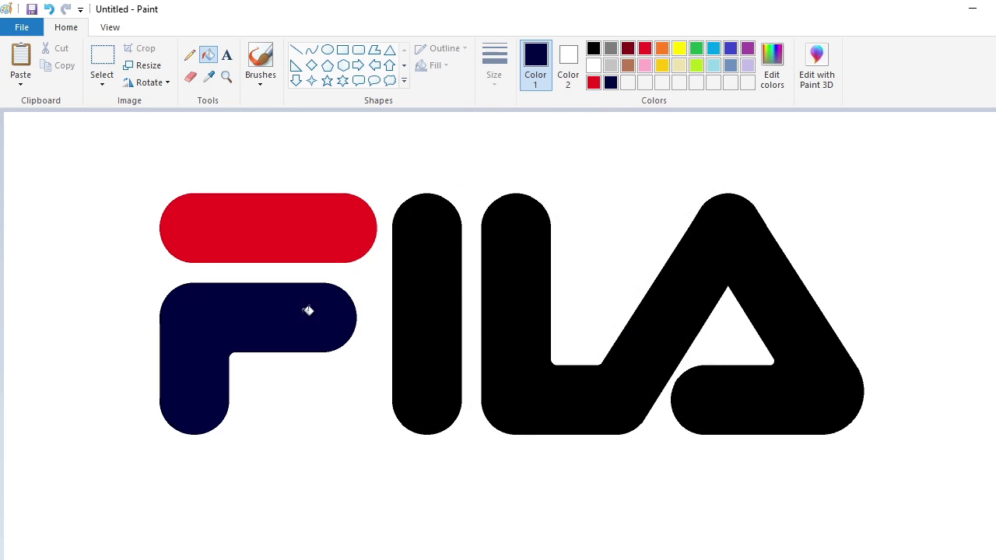
Add a darker navy custom colour (red 0, green 0, blue 40) and refill the F's lower part and the I, L and A with it
{"action": "left_click", "coordinate": [772, 78]}
{"action": "left_click", "coordinate": [693, 330]}
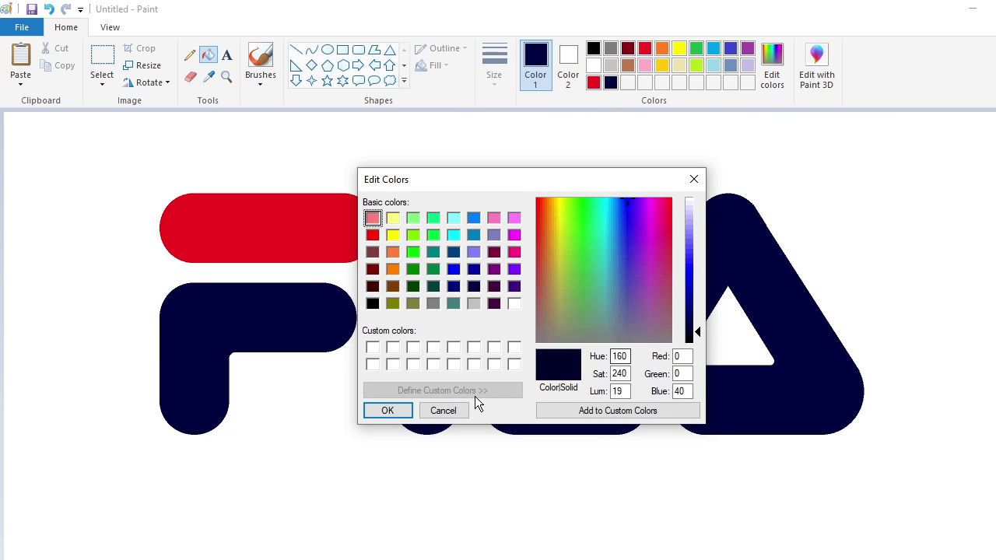
{"action": "left_click", "coordinate": [385, 410]}
{"action": "left_click", "coordinate": [350, 326]}
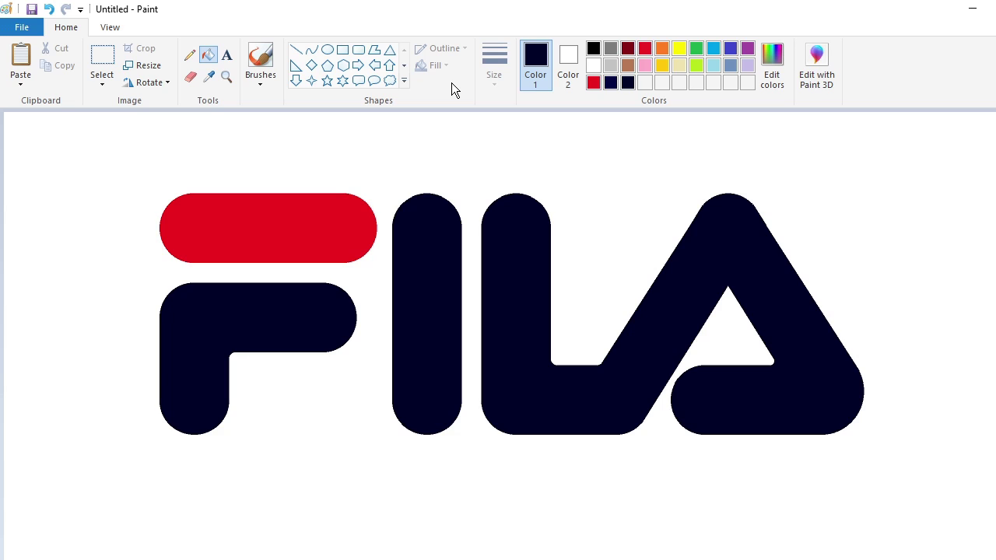